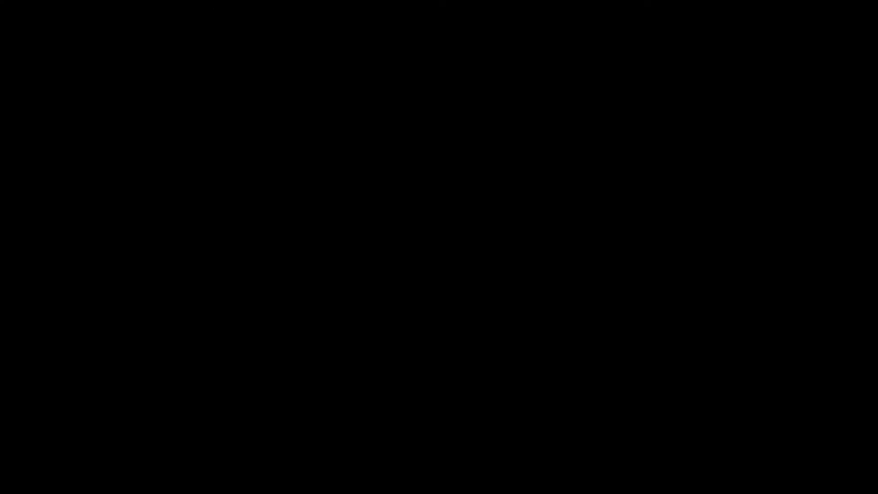
Sample a darker brown skin tone from the face with the Eyedropper, then return to the Brush.
key(ctrl+plus)
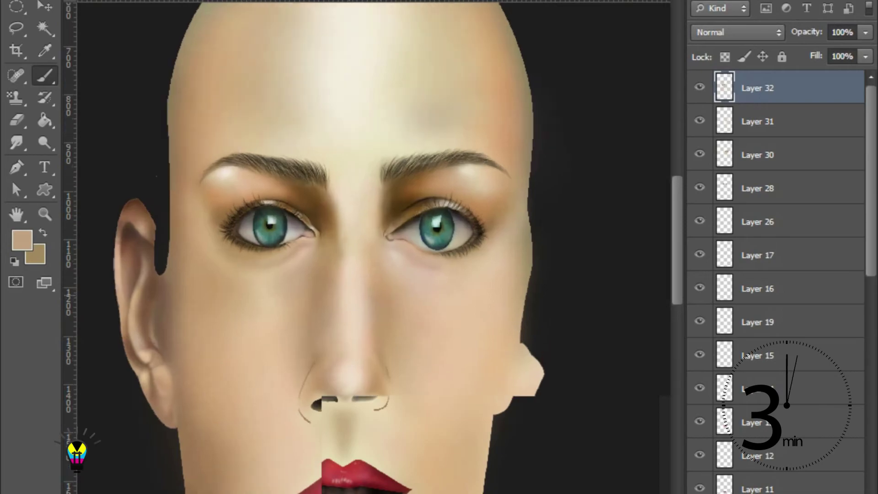
key(ctrl+minus)
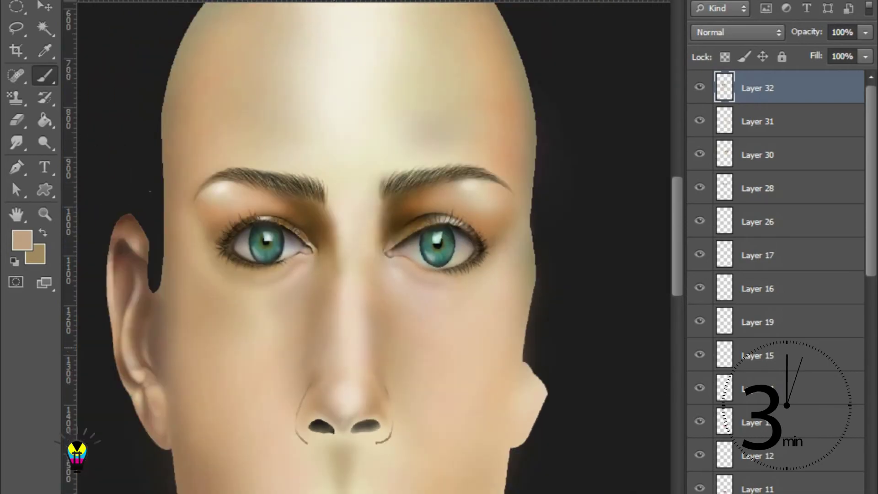
key(ctrl+minus)
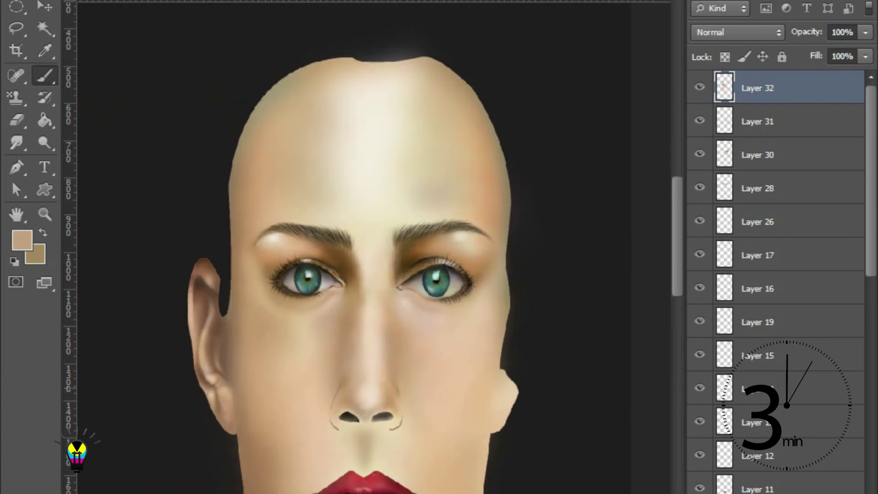
key(ctrl+minus)
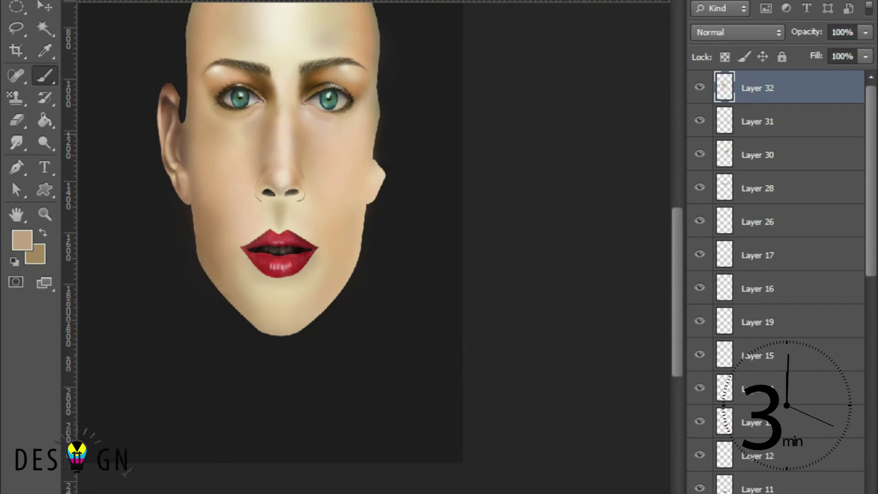
key(i)
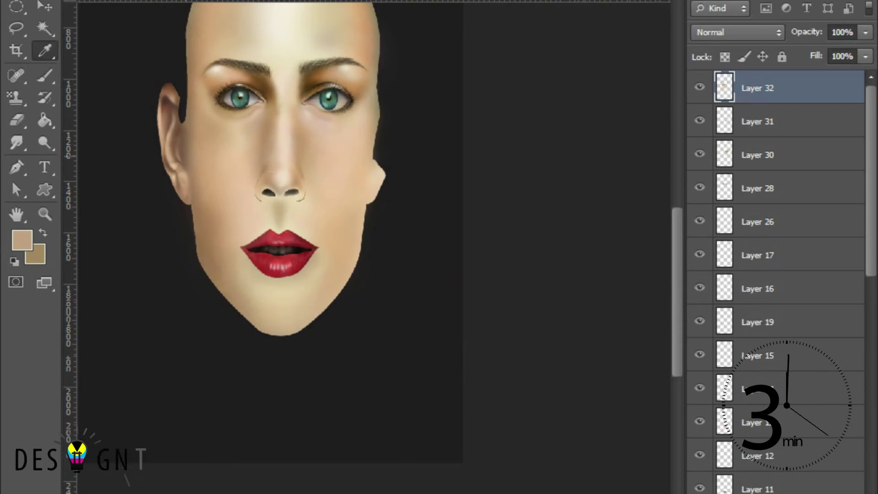
key(b)
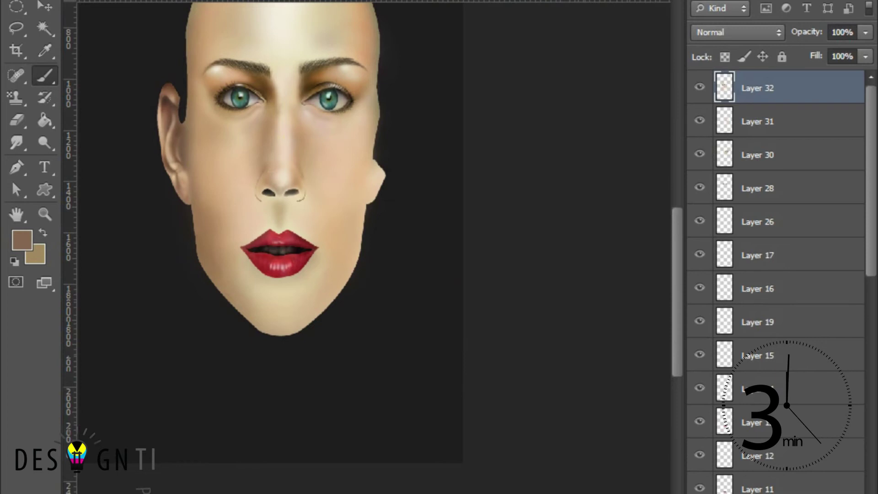
Dab a soft brown shadow on the cheek beside the left mouth corner.
scroll(210, 222, up, 2)
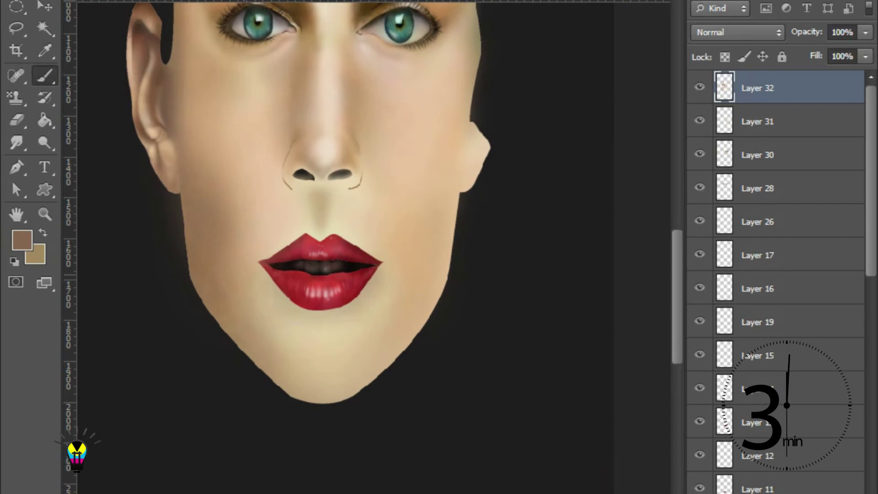
scroll(137, 256, down, 1)
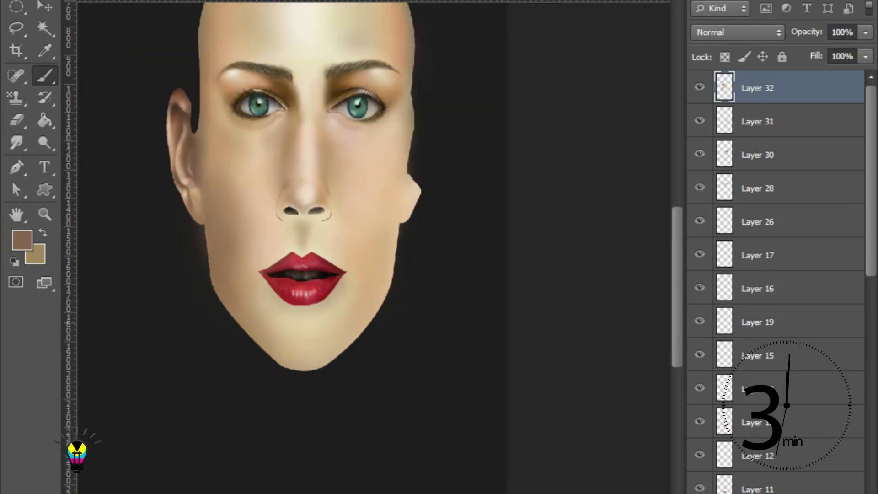
scroll(186, 296, up, 1)
scroll(186, 296, up, 1)
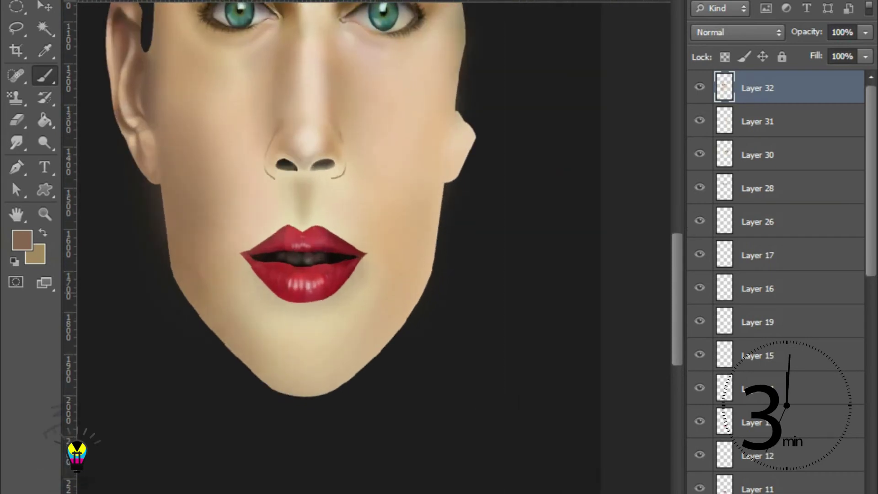
scroll(186, 296, up, 1)
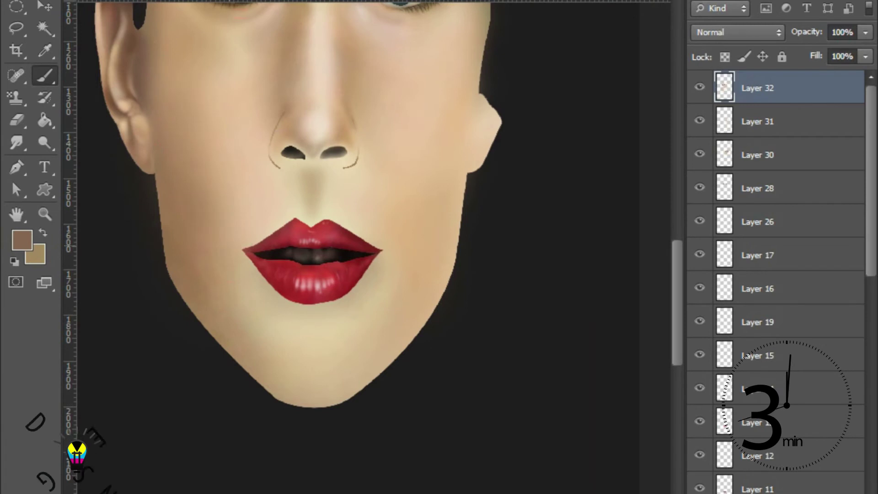
scroll(254, 251, down, 2)
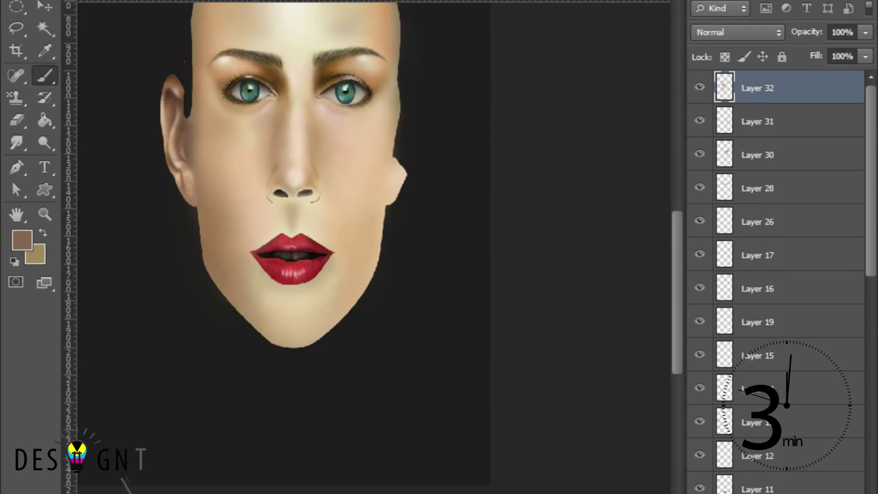
scroll(348, 246, down, 2)
scroll(347, 247, up, 1)
scroll(348, 247, up, 1)
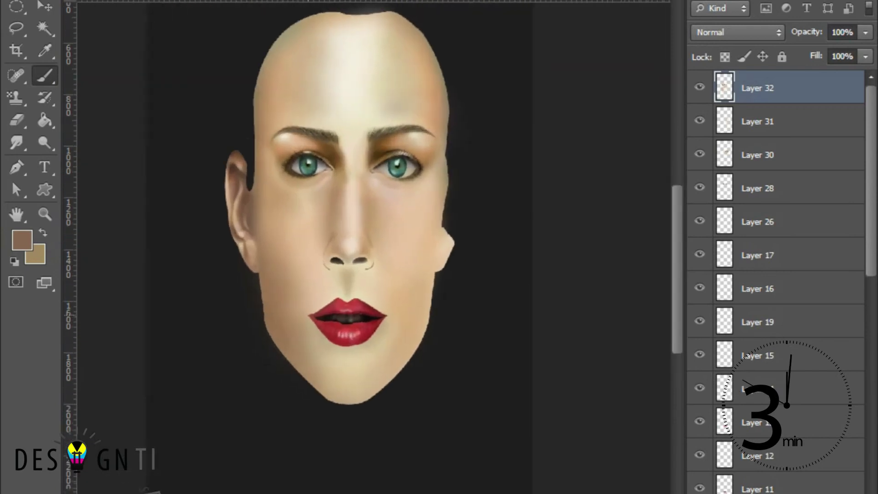
scroll(306, 201, down, 1)
scroll(306, 201, right, 1)
scroll(226, 310, up, 1)
scroll(226, 310, up, 1)
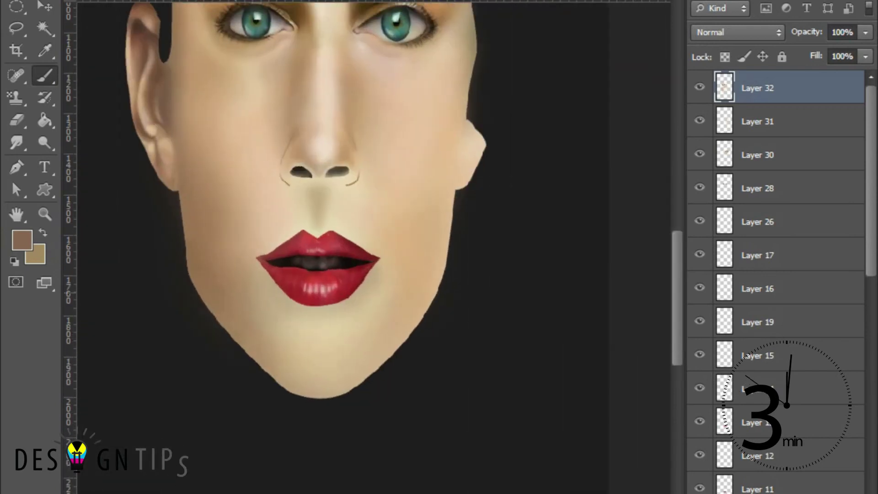
scroll(265, 137, up, 1)
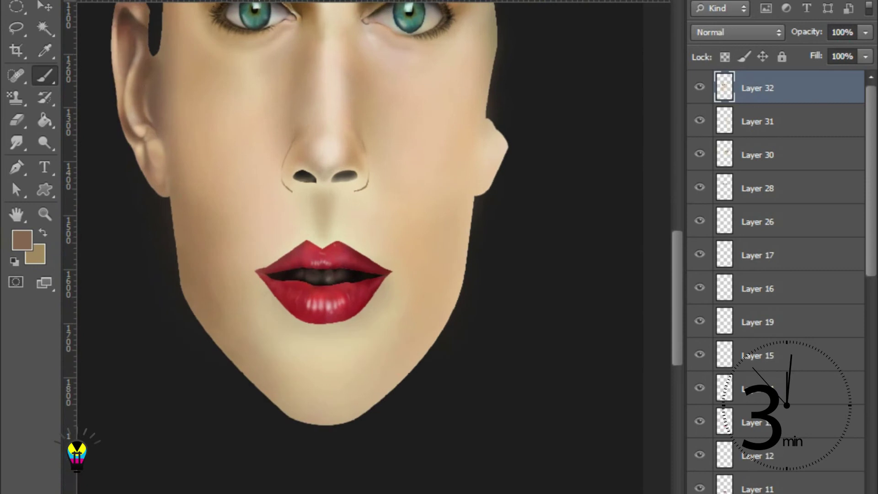
scroll(266, 137, up, 1)
click(250, 255)
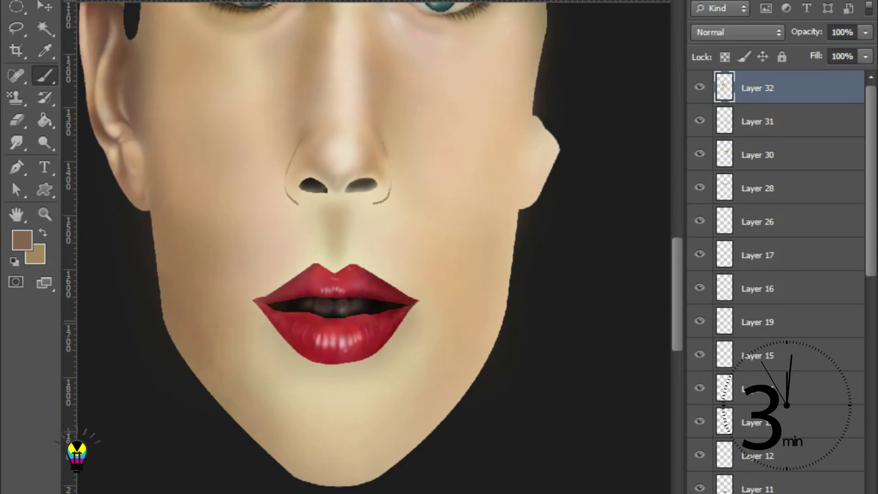
scroll(142, 191, down, 1)
scroll(142, 190, down, 1)
scroll(142, 191, down, 1)
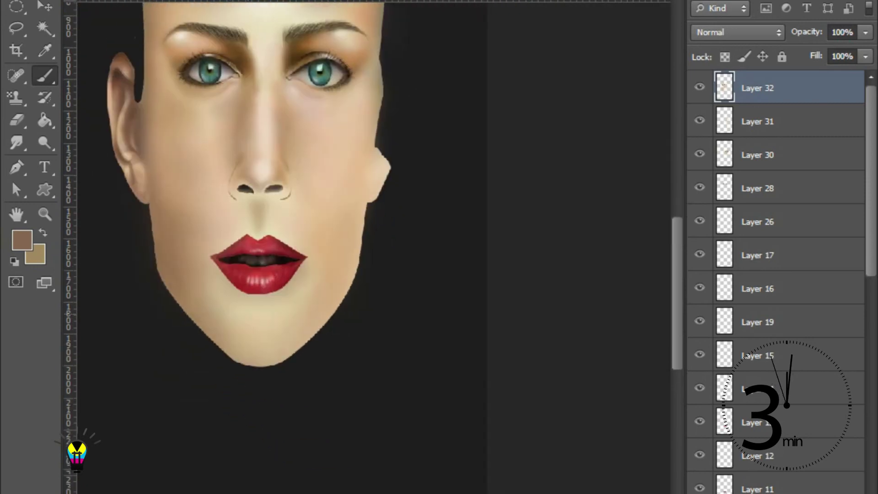
scroll(221, 317, up, 1)
scroll(224, 183, down, 2)
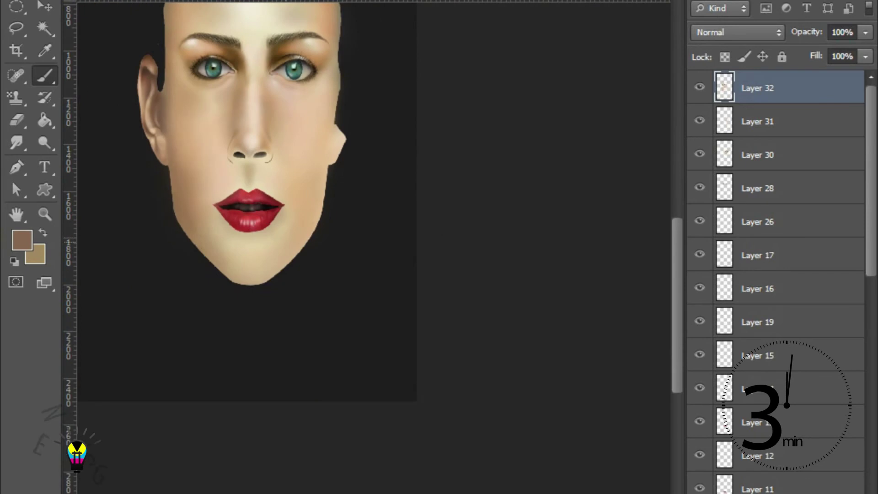
scroll(242, 224, up, 1)
scroll(242, 224, up, 1)
scroll(243, 224, up, 1)
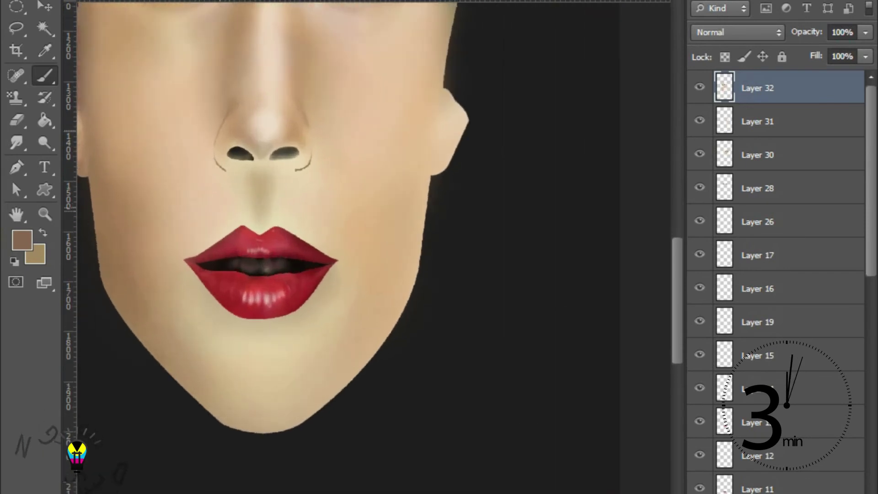
scroll(242, 224, up, 1)
scroll(169, 110, up, 1)
scroll(169, 109, up, 1)
scroll(170, 110, up, 1)
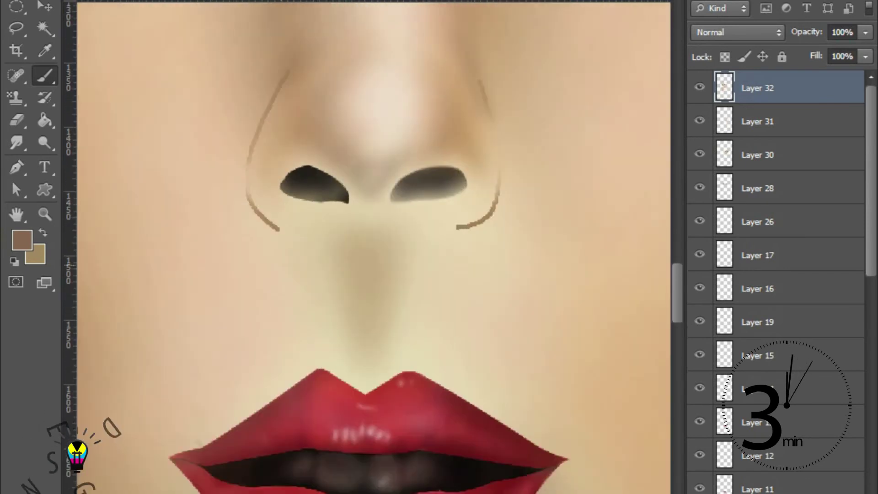
scroll(169, 109, up, 1)
key(r)
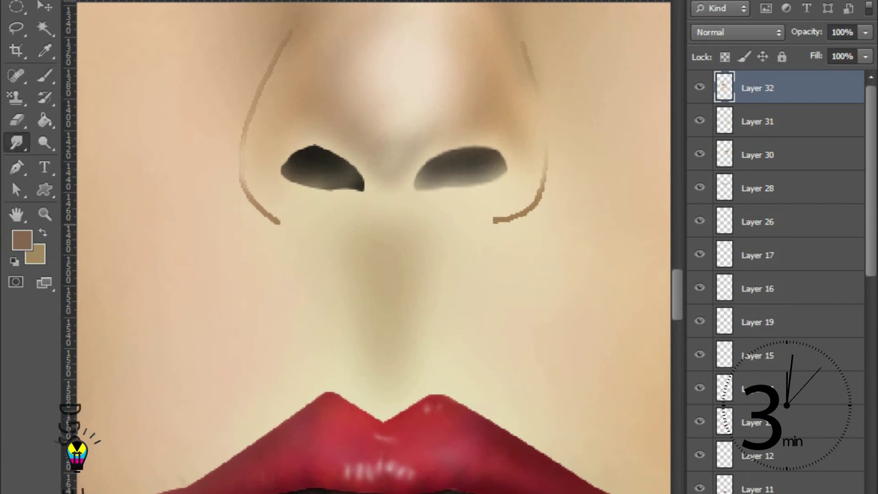
scroll(359, 255, down, 2)
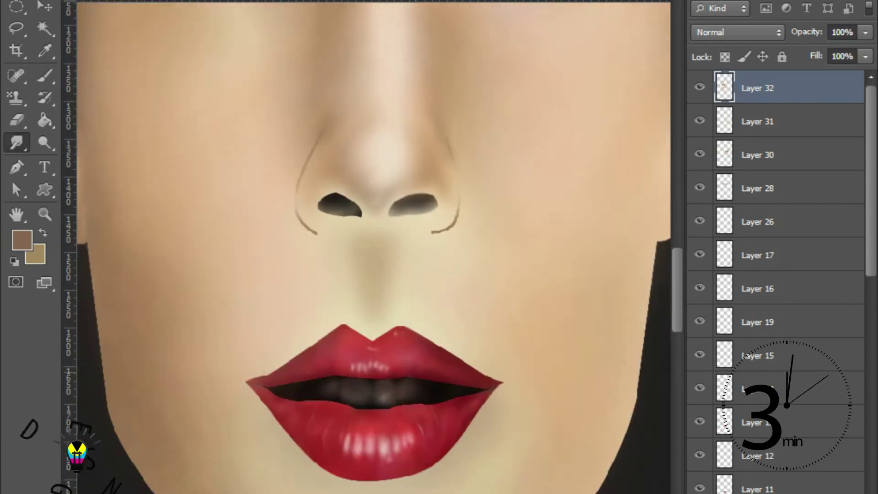
scroll(359, 255, down, 1)
scroll(366, 247, down, 1)
scroll(366, 247, up, 1)
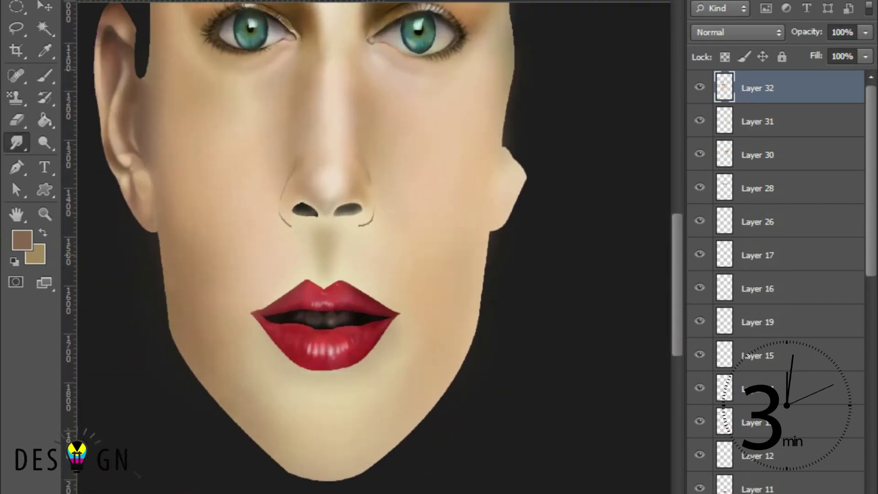
scroll(365, 247, up, 1)
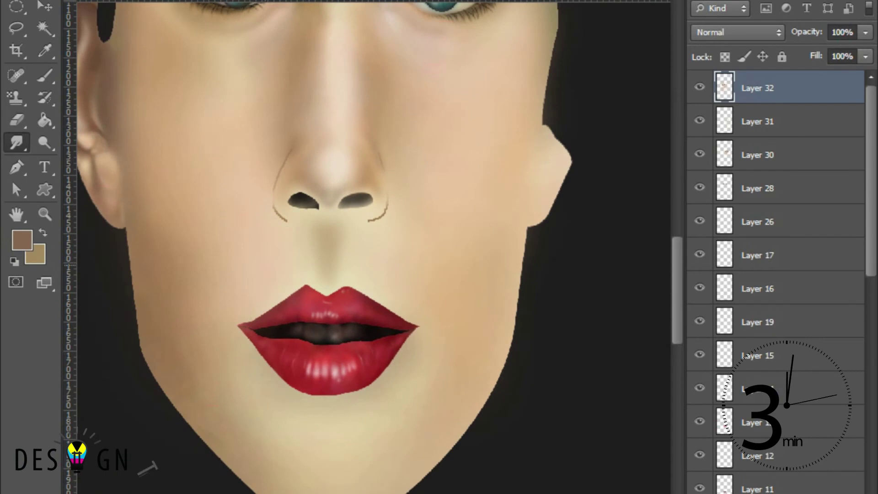
scroll(329, 247, down, 1)
scroll(329, 247, up, 1)
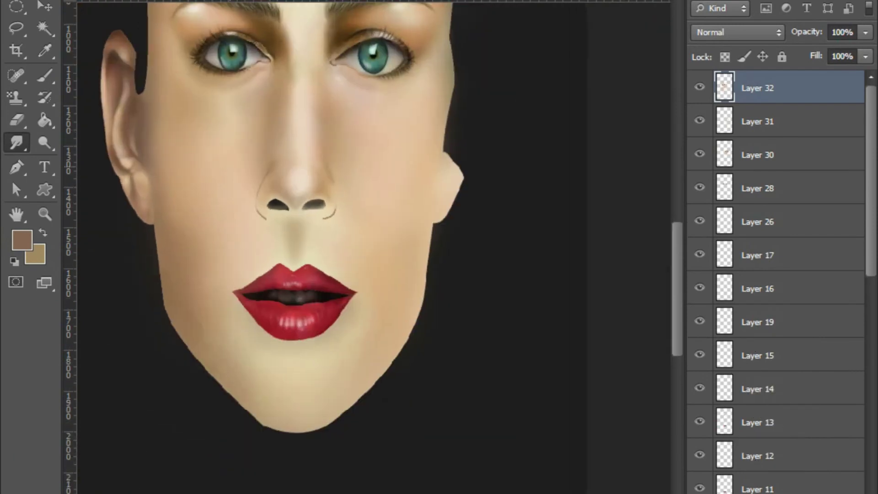
scroll(329, 247, up, 1)
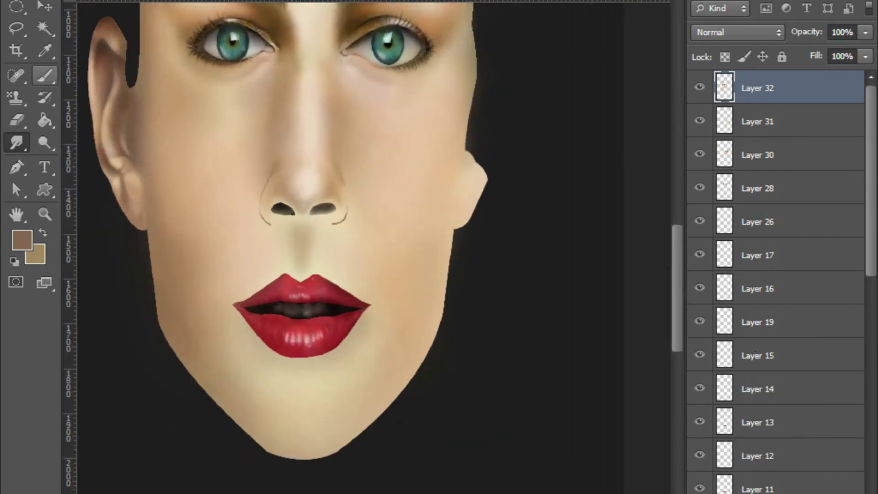
Paint bright white gloss highlights on both red lips with a soft brush.
key(b)
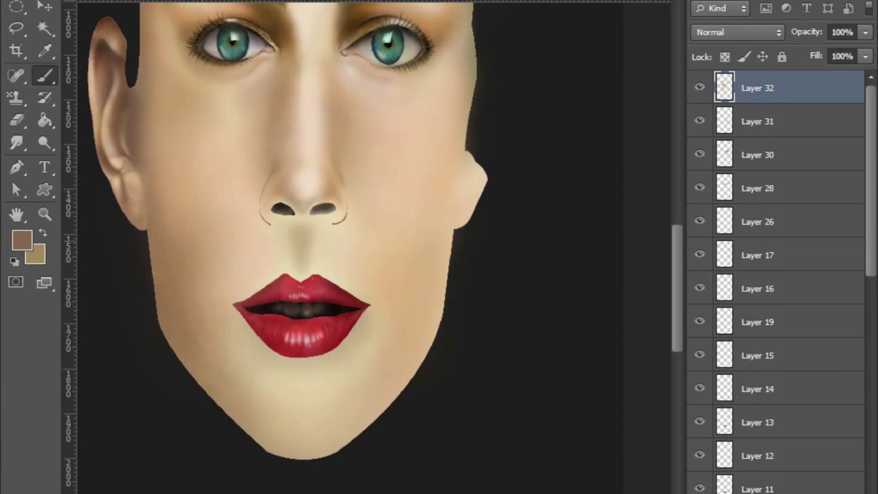
scroll(322, 241, down, 1)
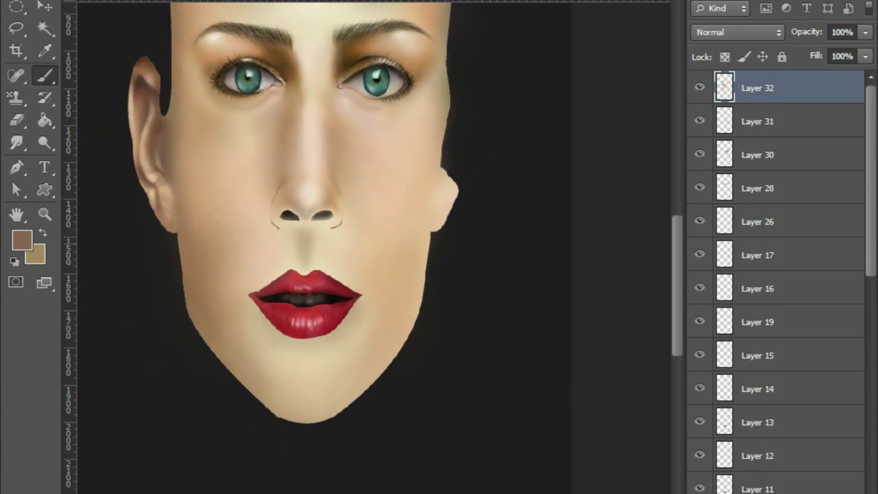
scroll(247, 215, up, 1)
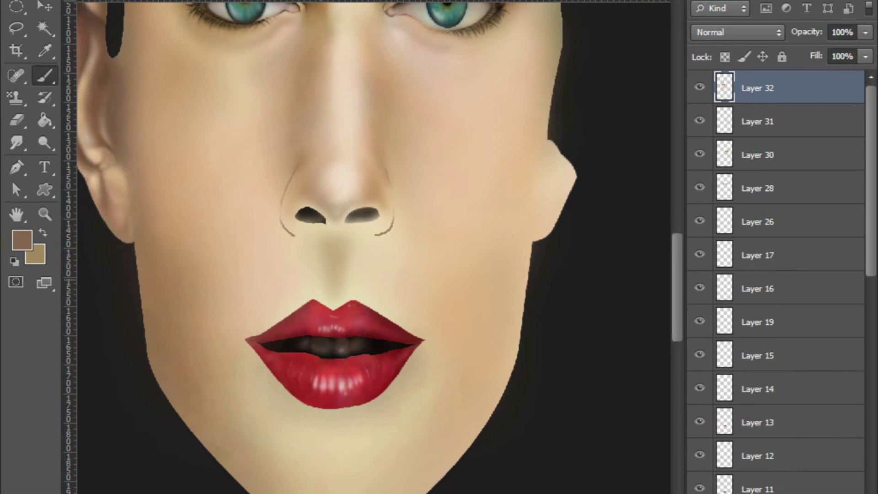
scroll(341, 333, up, 2)
scroll(341, 333, up, 2)
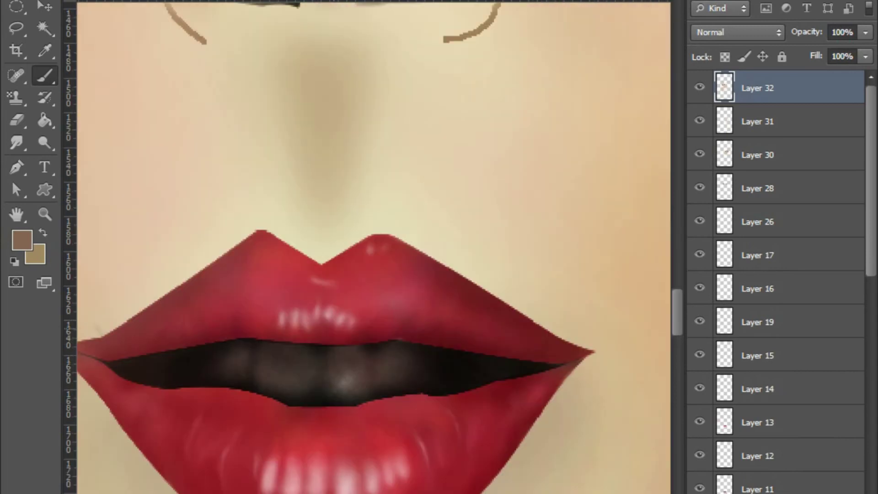
scroll(330, 316, up, 1)
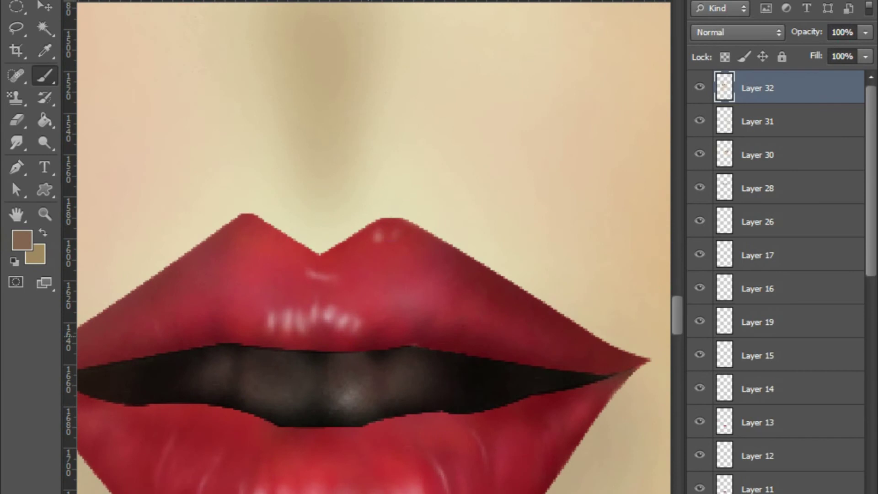
scroll(378, 447, up, 1)
Zoom out and back in to review the glossy lips and dark open mouth.
scroll(398, 274, down, 3)
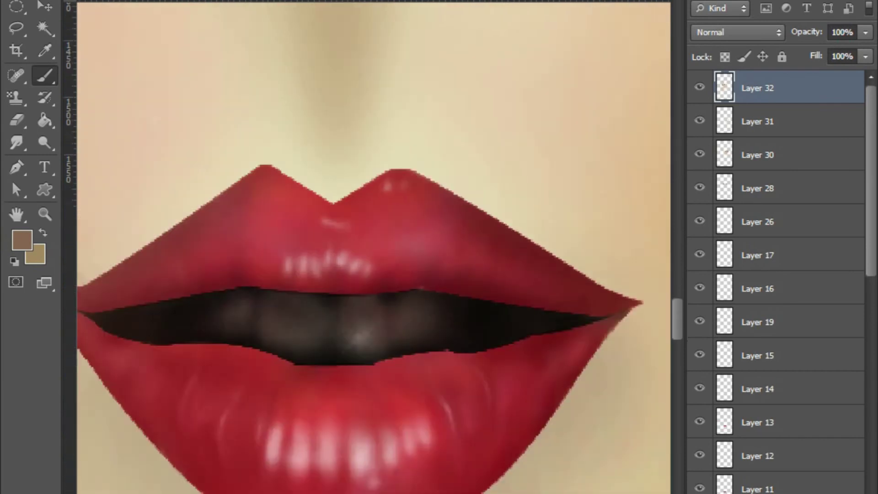
scroll(398, 274, down, 2)
scroll(398, 274, down, 1)
scroll(398, 228, up, 1)
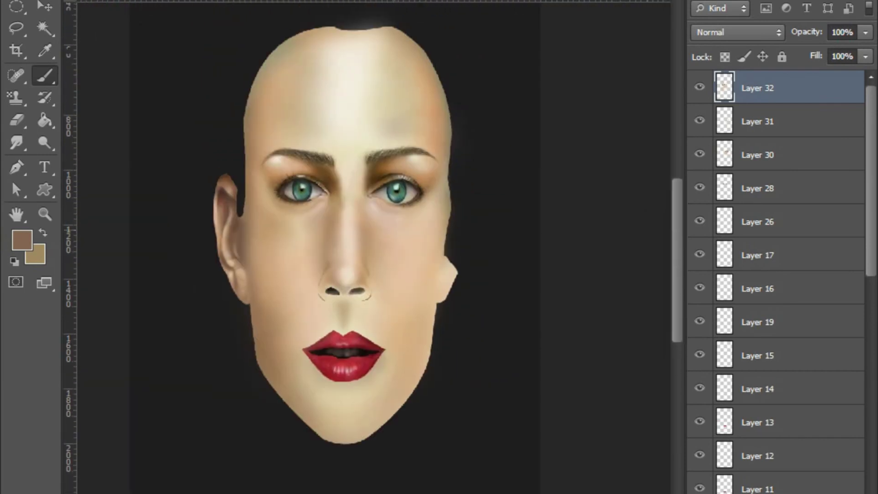
scroll(398, 229, down, 1)
scroll(398, 228, up, 1)
scroll(398, 228, up, 1)
scroll(398, 228, down, 1)
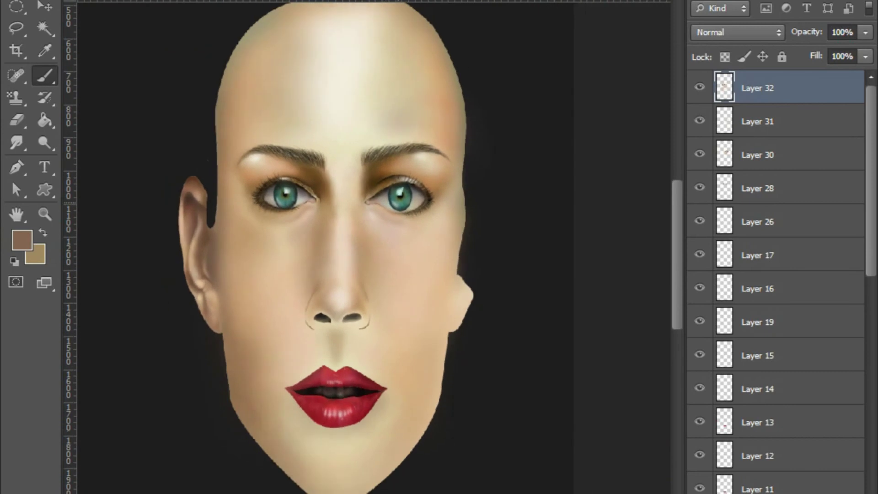
scroll(398, 228, up, 1)
Set the foreground colour to brown-orange #b96326.
click(21, 239)
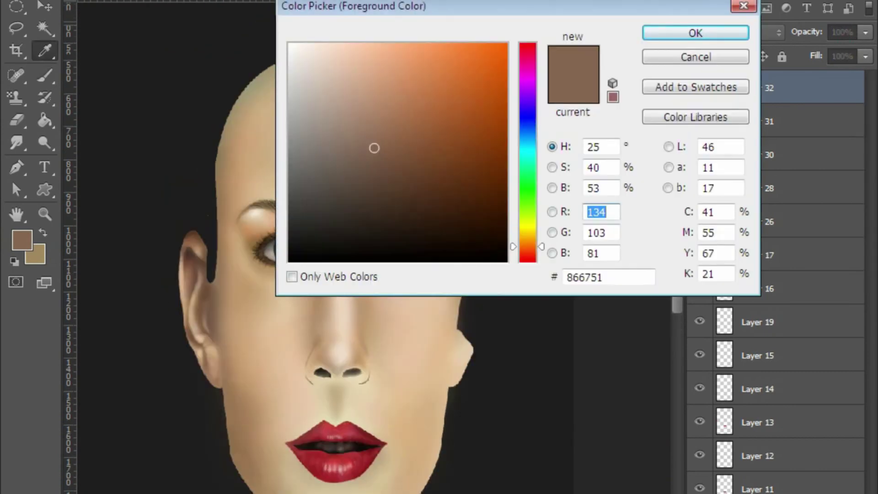
click(491, 55)
mouse_move(492, 55)
mouse_down()
mouse_move(464, 86)
mouse_move(463, 103)
mouse_up()
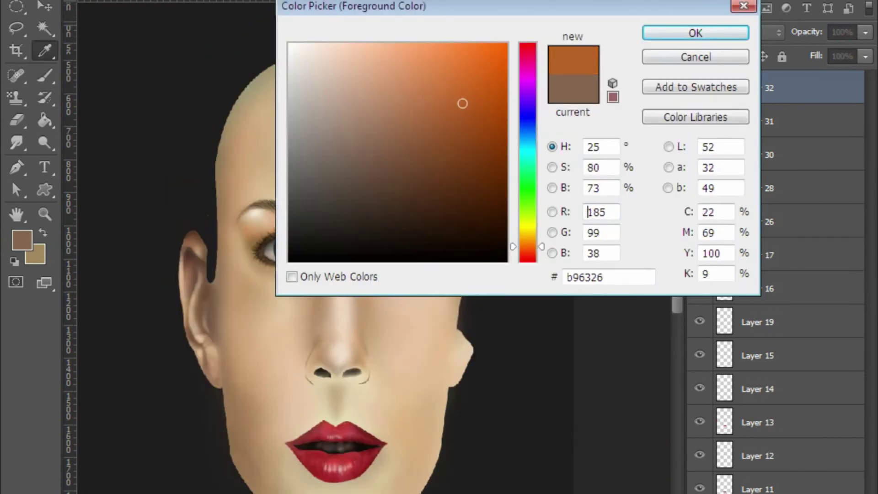
key(Return)
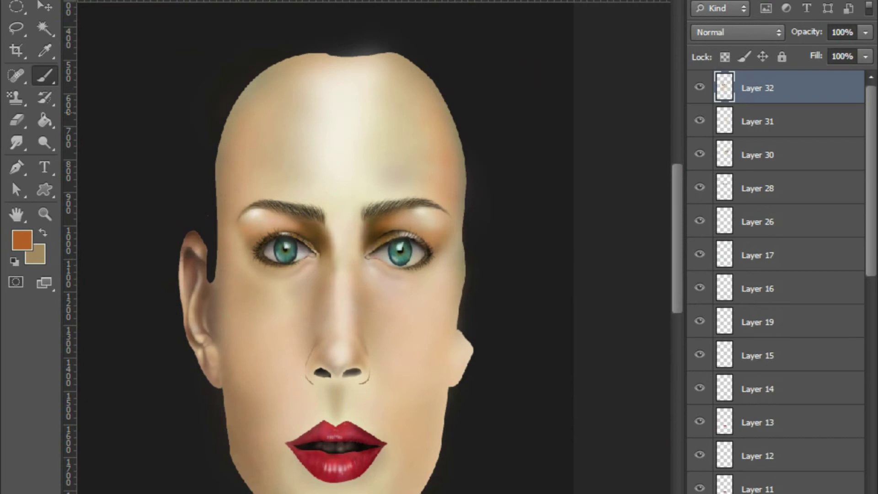
Make the base skin layer active and load its pixels as the face-outline selection.
scroll(777, 274, down, 5)
scroll(777, 275, down, 5)
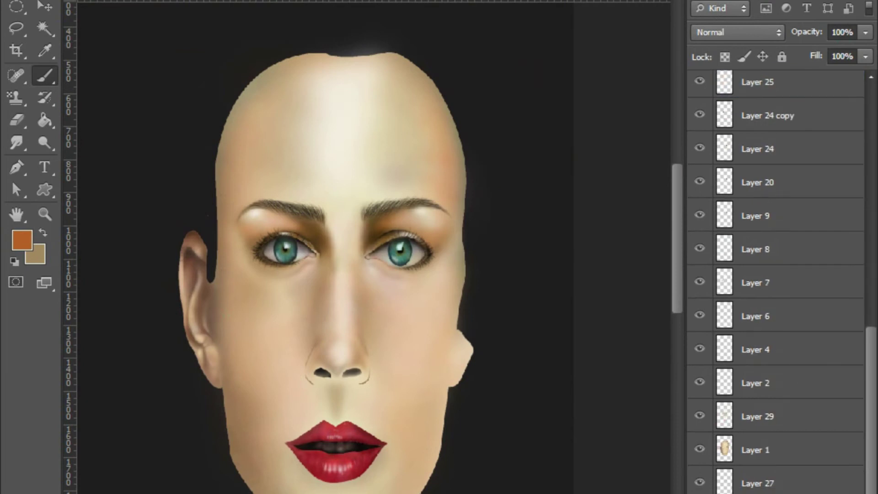
click(699, 449)
click(699, 448)
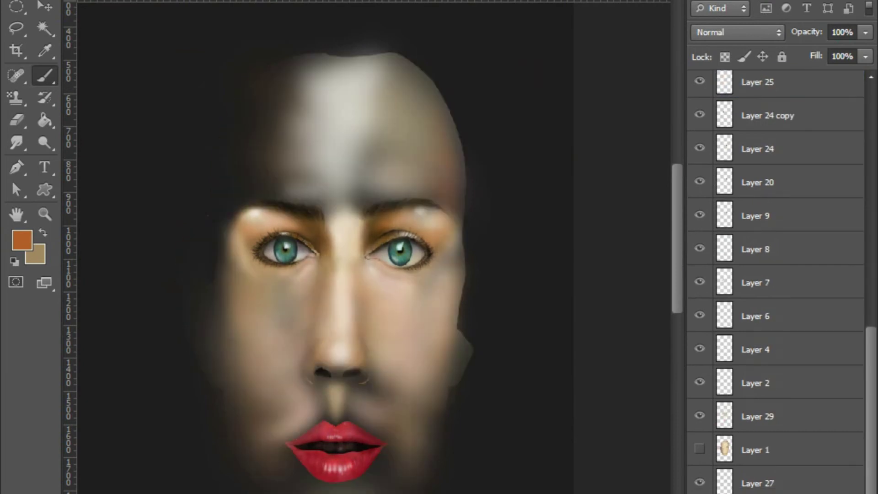
click(700, 448)
click(754, 449)
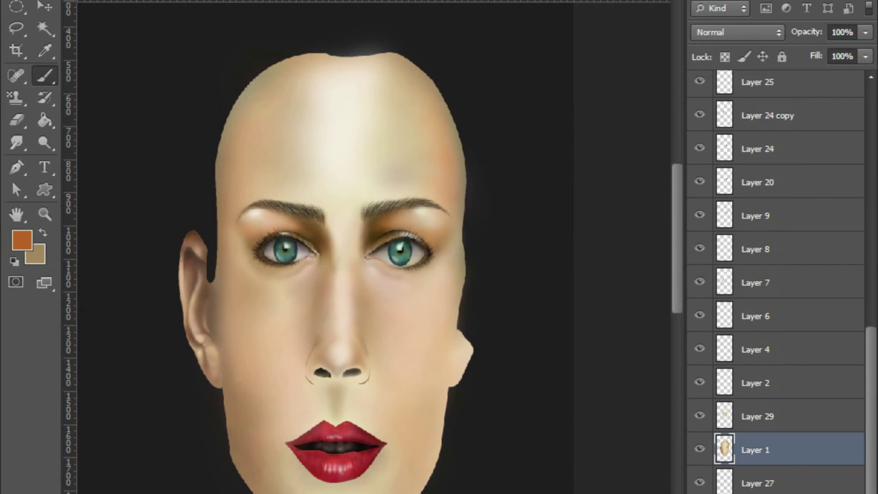
right_click(724, 450)
click(683, 93)
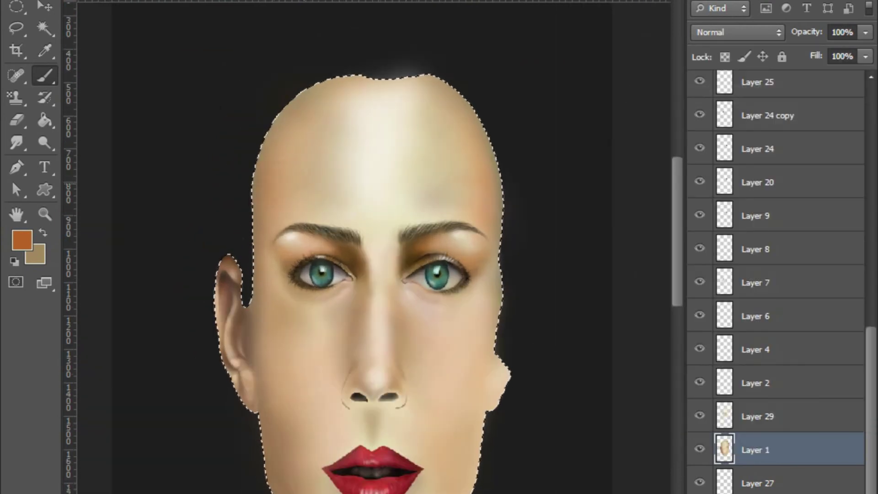
Brush warm brown-orange shading onto the skin inside the face selection.
key(ctrl+minus)
key(ctrl+plus)
scroll(411, 247, up, 1)
scroll(411, 247, up, 1)
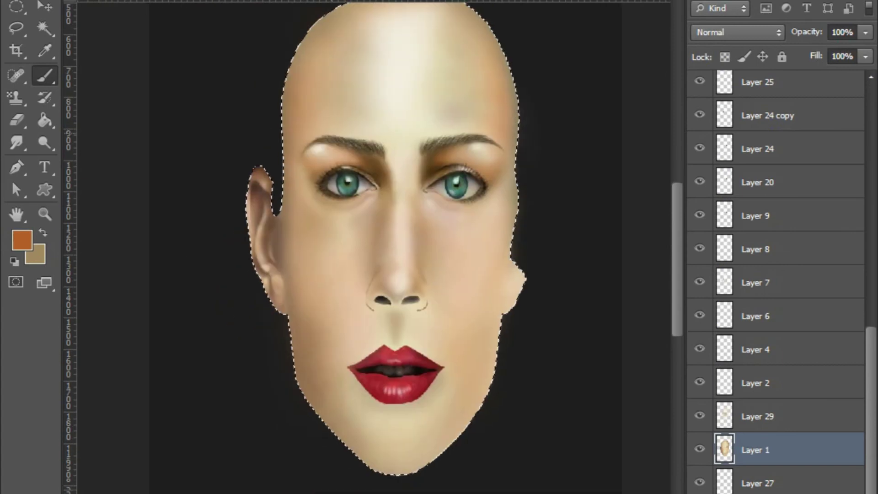
scroll(411, 247, up, 1)
scroll(411, 247, up, 1)
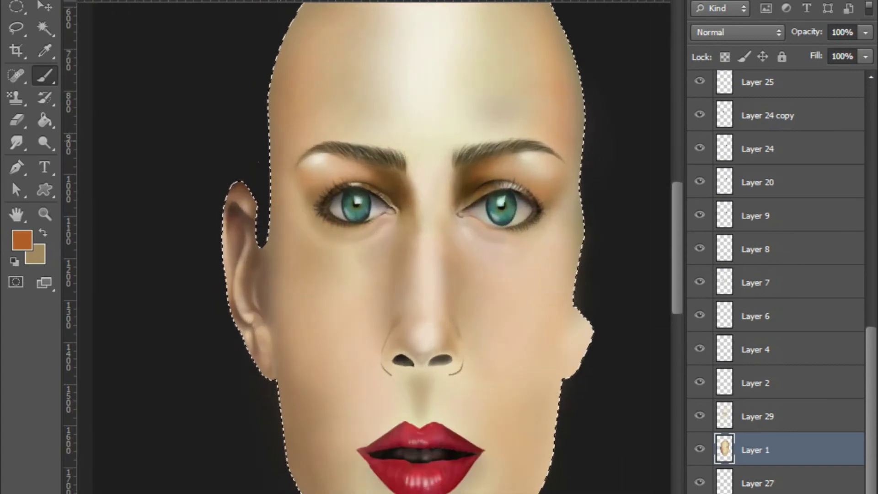
key(ctrl+minus)
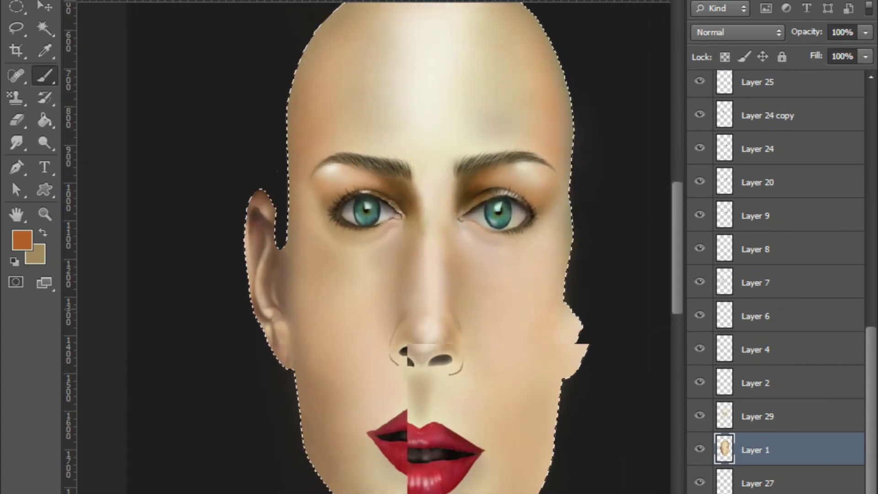
key(ctrl+plus)
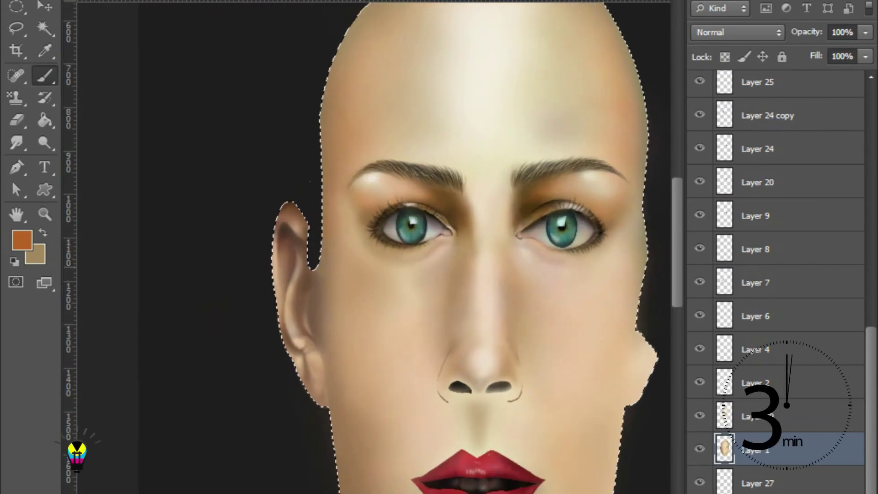
key(ctrl+minus)
key(ctrl+plus)
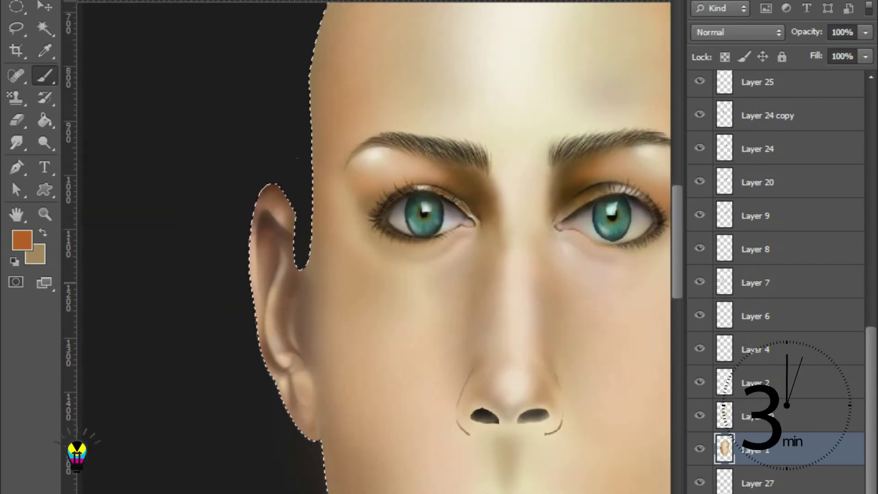
scroll(373, 246, down, 3)
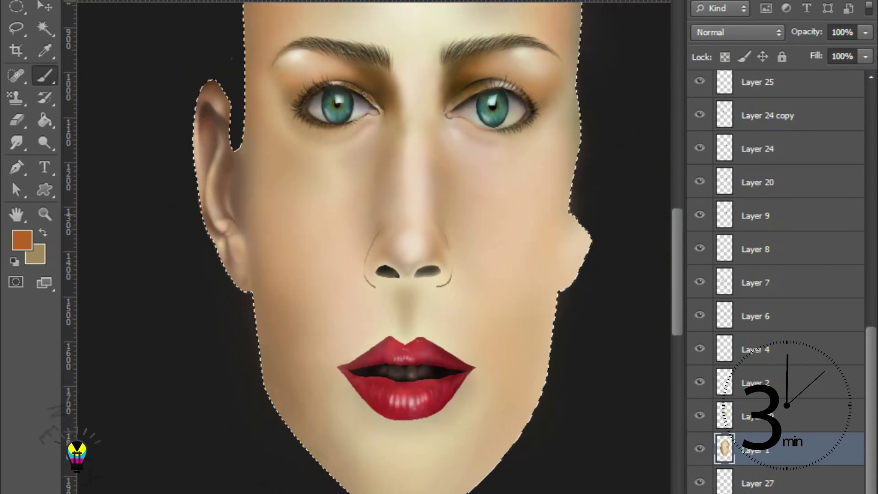
key(ctrl+minus)
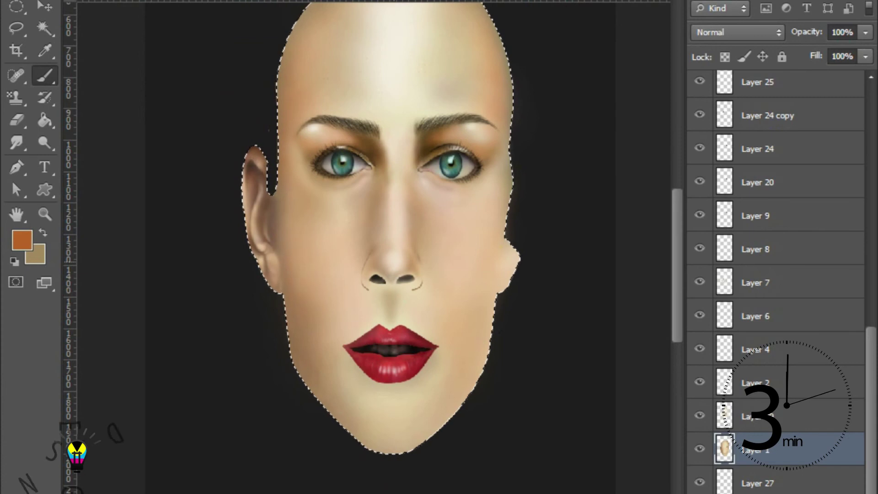
key(ctrl+plus)
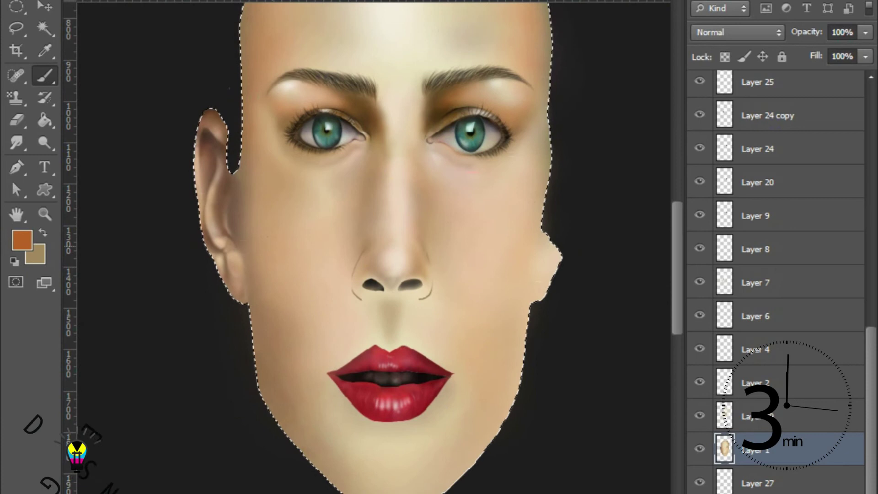
key(ctrl+minus)
key(ctrl+plus)
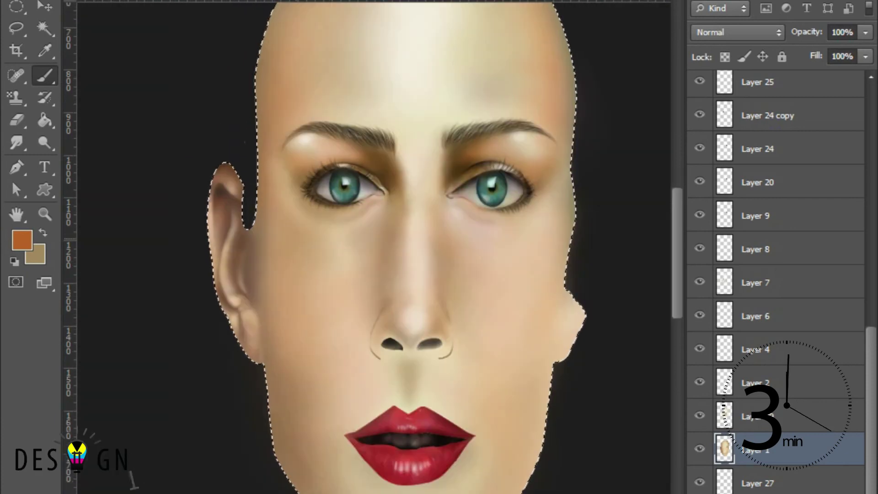
key(ctrl+minus)
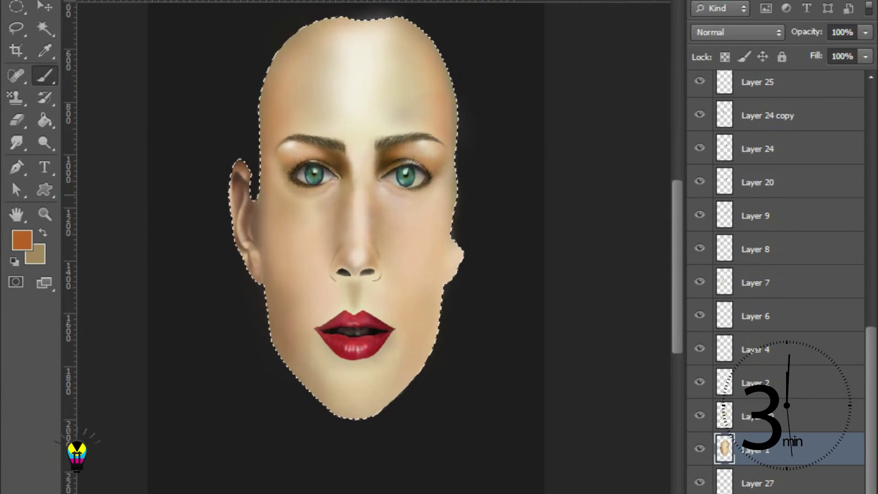
key(ctrl+plus)
key(ctrl+plus)
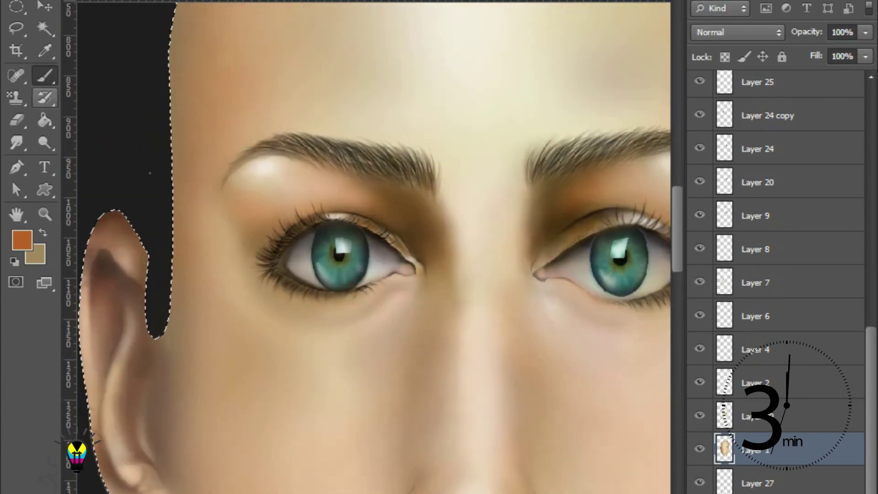
Sample a light skin tone from the face with the Eyedropper, then return to the Brush.
key(i)
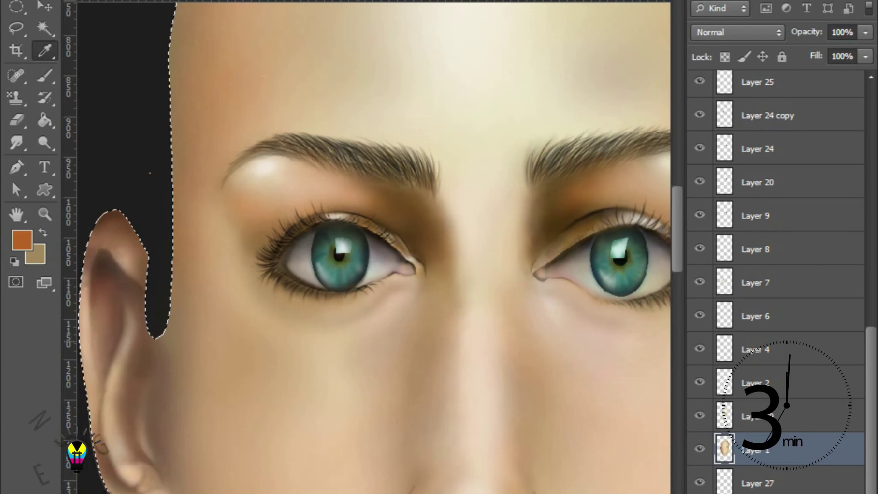
key(b)
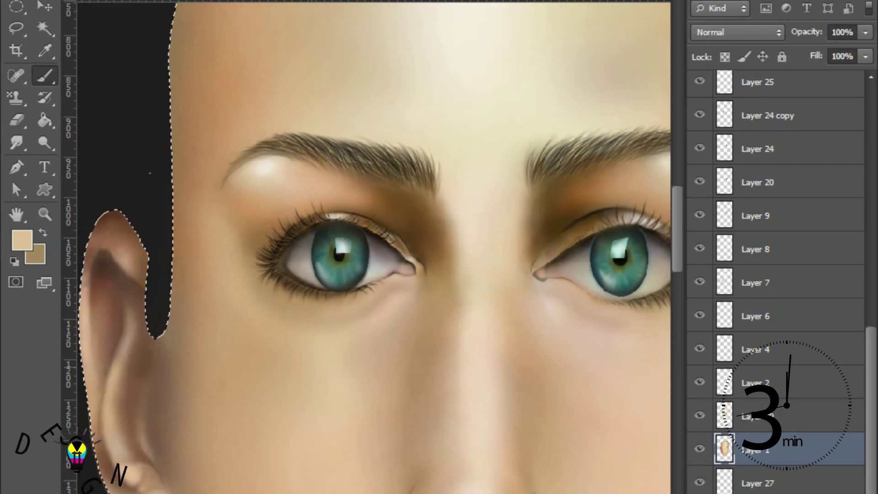
key(ctrl+minus)
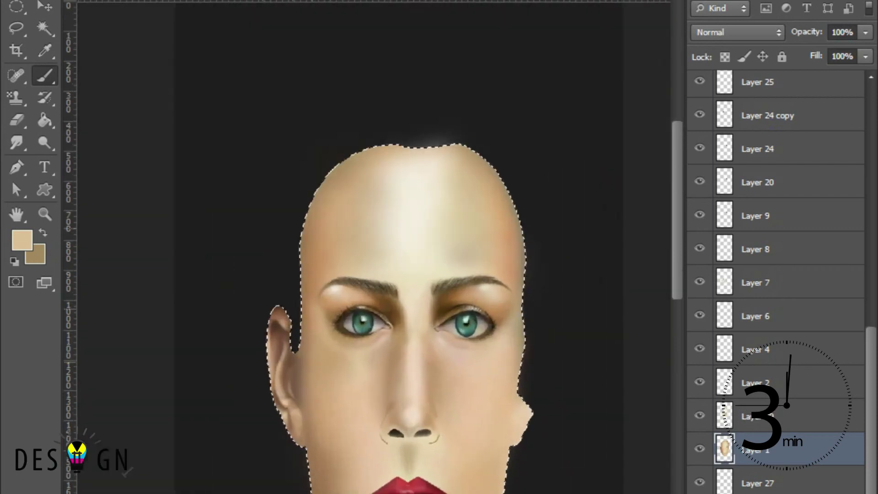
key(ctrl+plus)
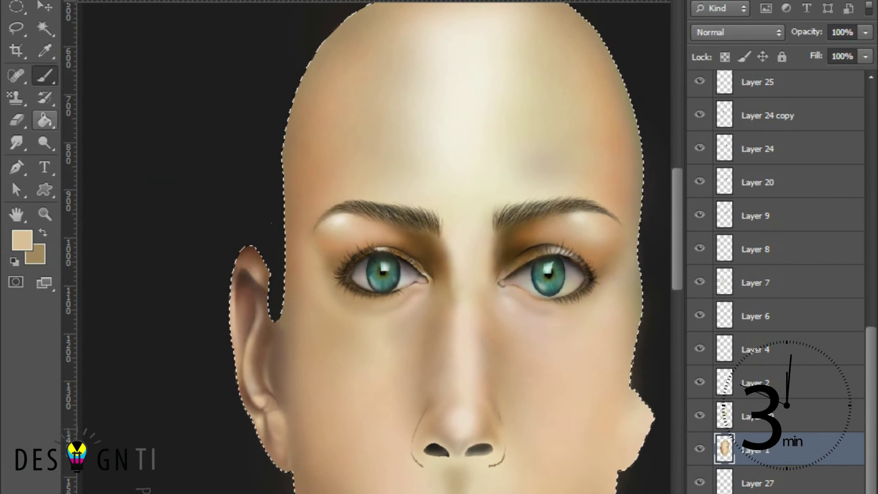
right_click(45, 75)
click(107, 72)
click(22, 240)
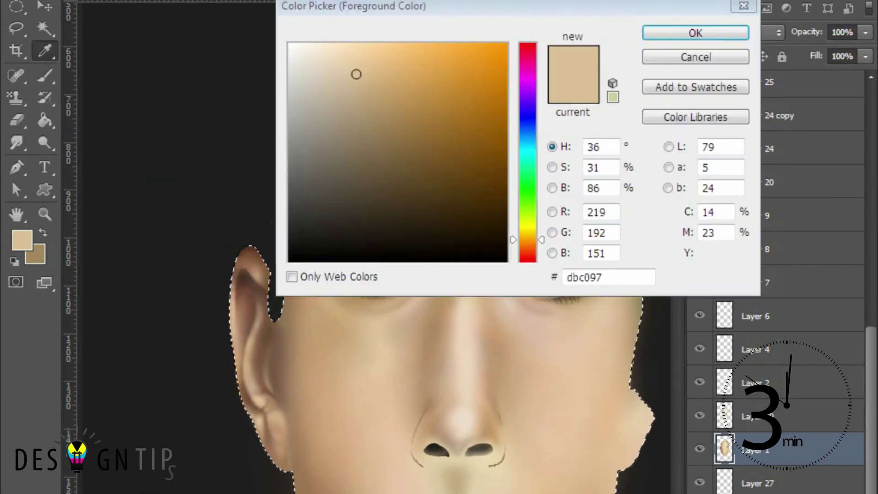
drag(354, 73, 469, 57)
drag(527, 240, 527, 246)
drag(469, 56, 463, 72)
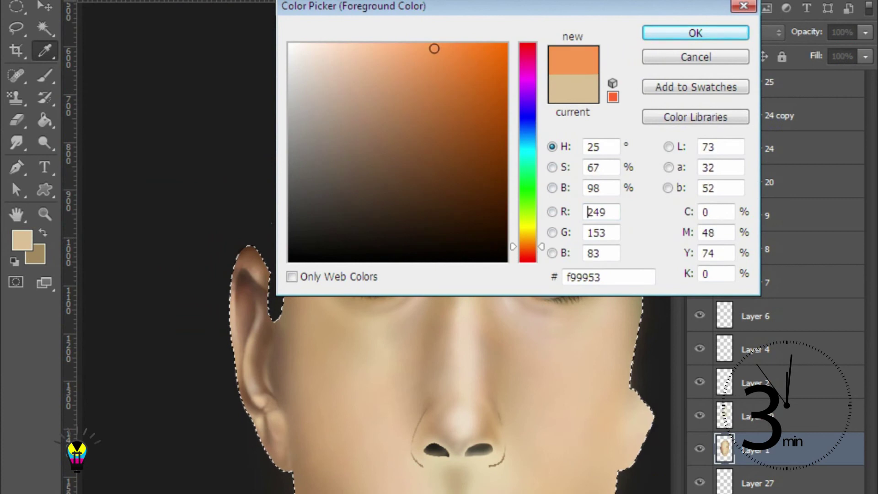
key(Return)
key(b)
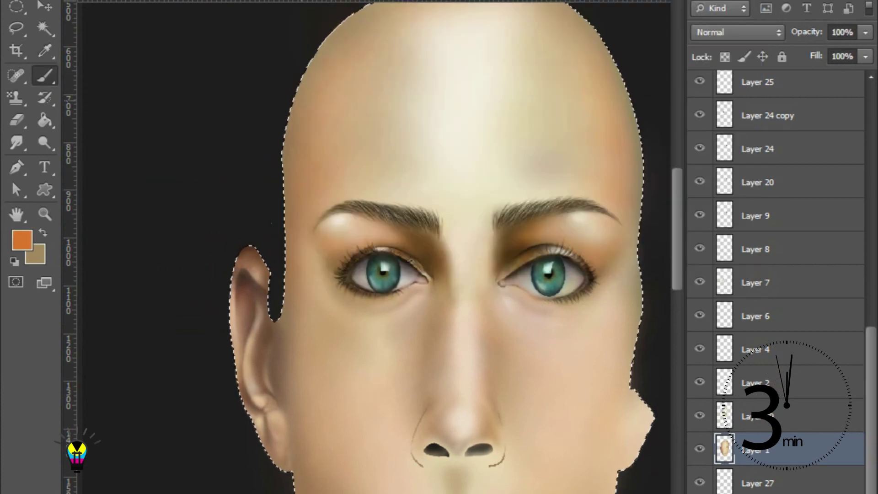
key(ctrl+minus)
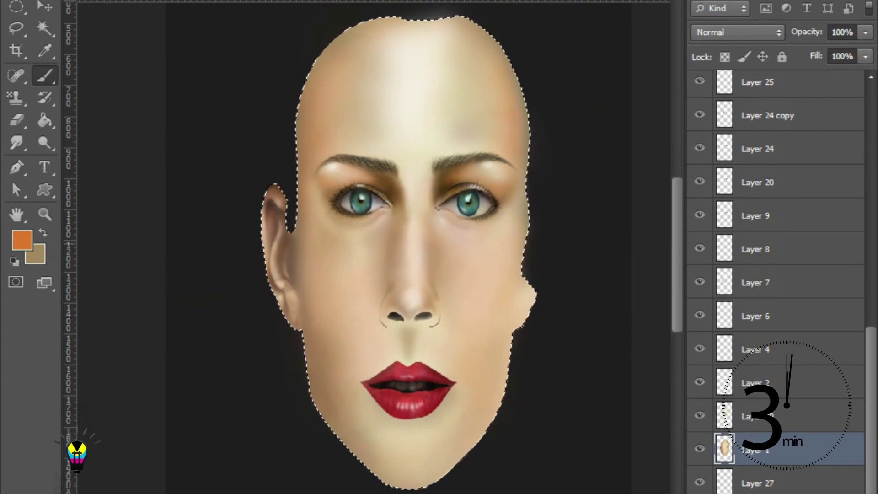
key(ctrl+minus)
key(ctrl+plus)
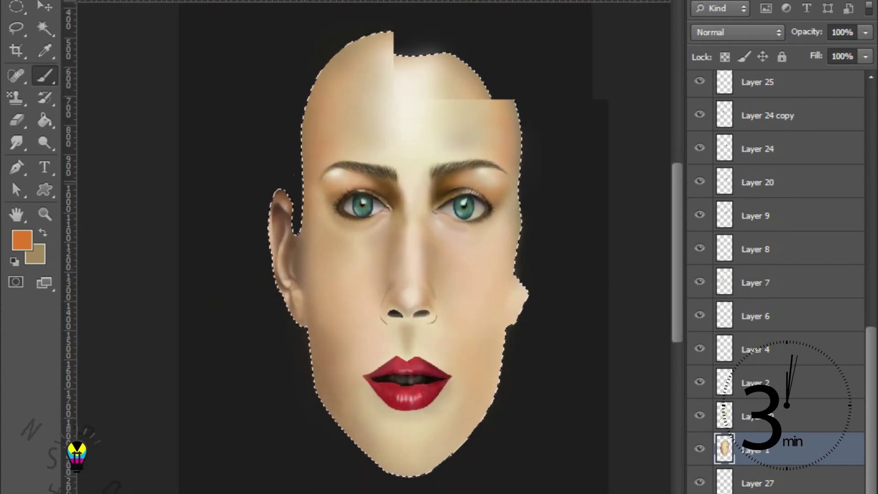
key(ctrl+plus)
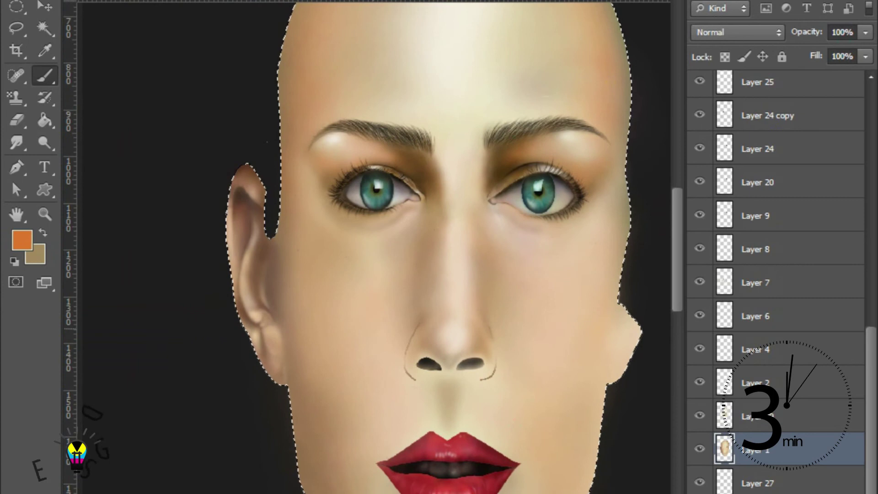
key(ctrl+minus)
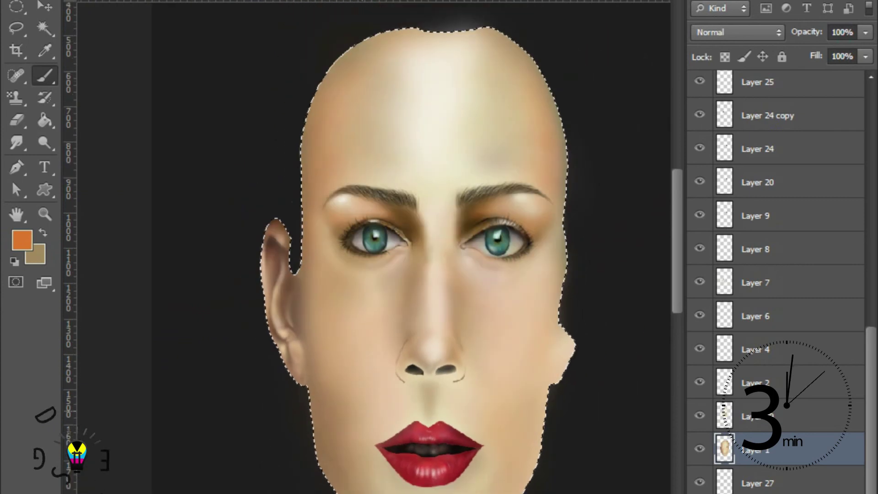
key(ctrl+plus)
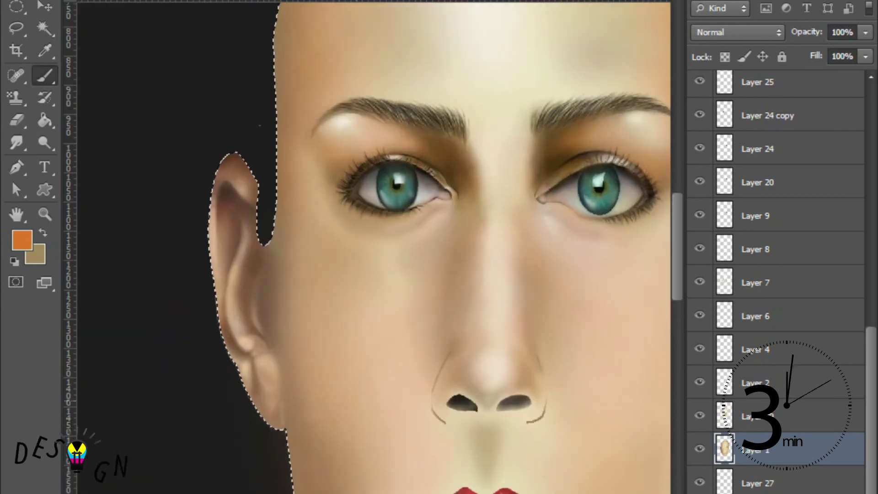
scroll(373, 247, down, 3)
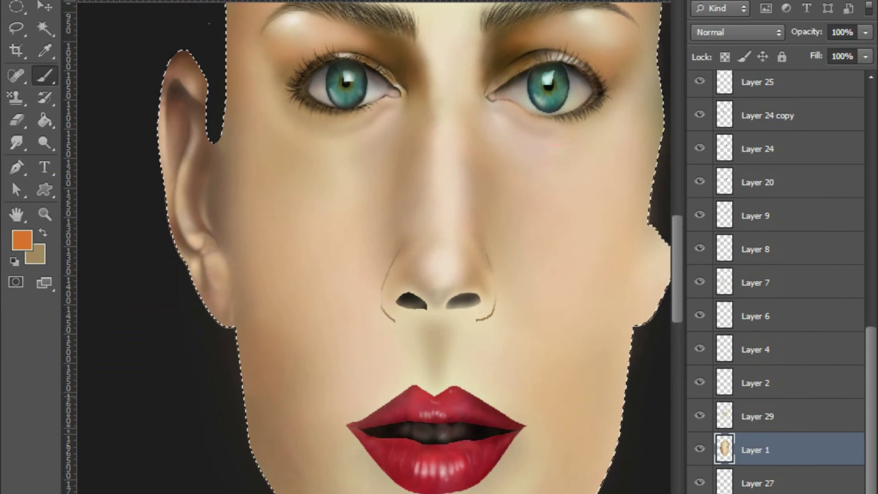
scroll(221, 154, down, 2)
scroll(220, 153, down, 2)
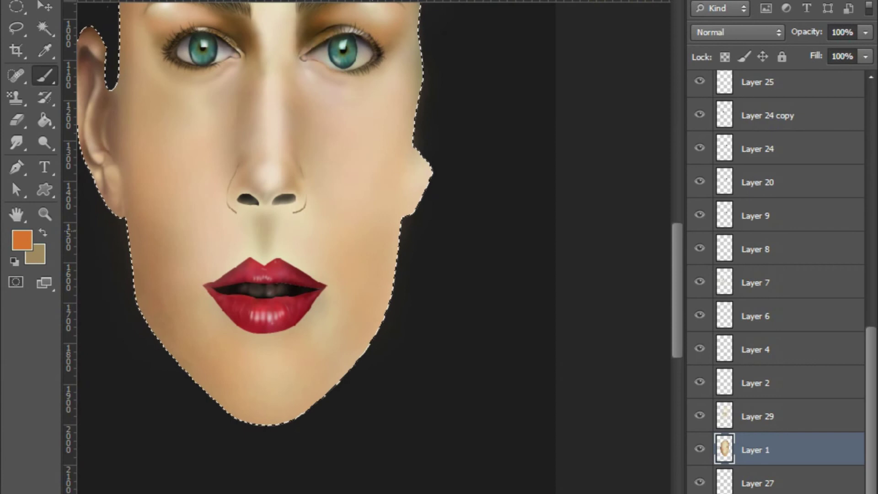
scroll(365, 138, down, 1)
scroll(365, 137, down, 2)
scroll(366, 138, up, 2)
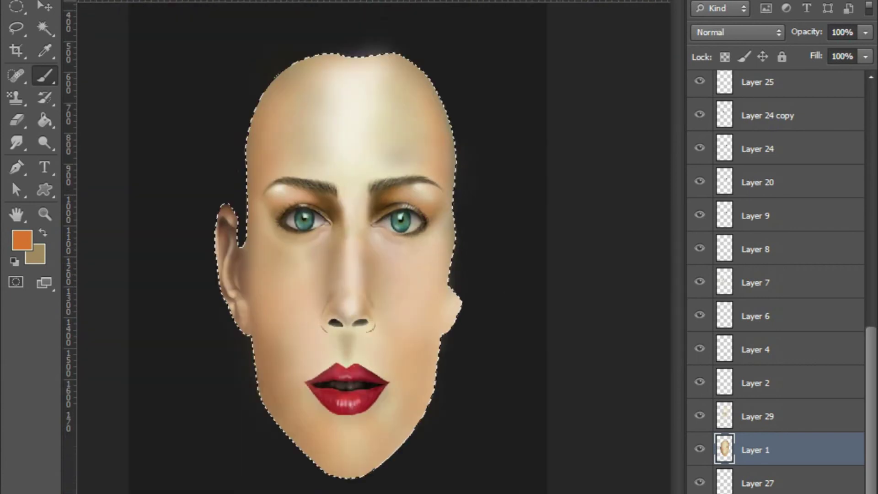
scroll(365, 137, up, 2)
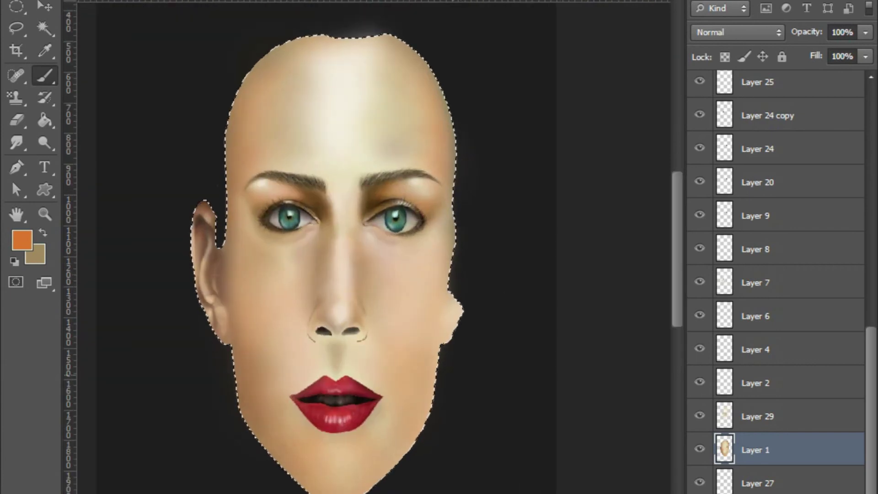
scroll(443, 389, up, 1)
scroll(297, 205, down, 1)
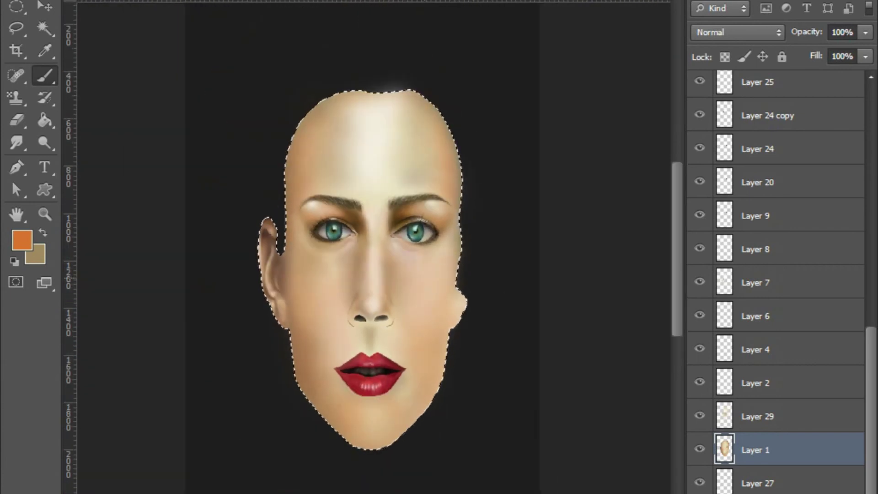
scroll(297, 206, up, 2)
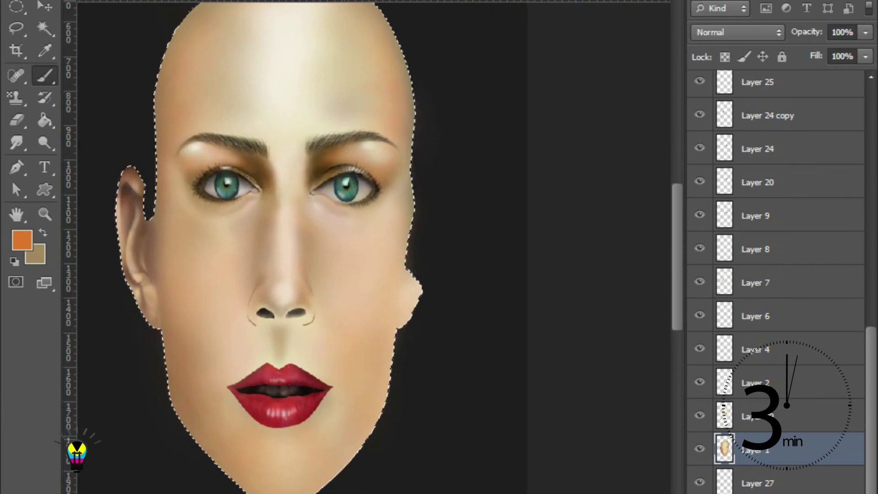
key(ctrl+minus)
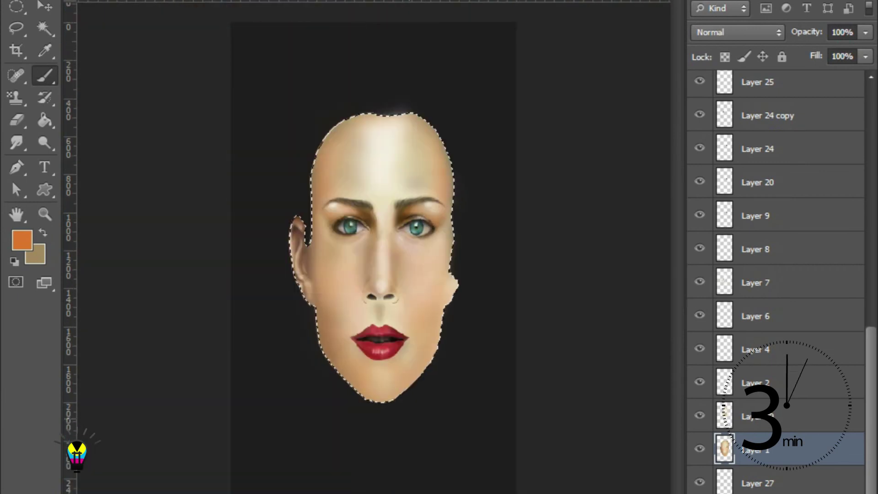
key(ctrl+plus)
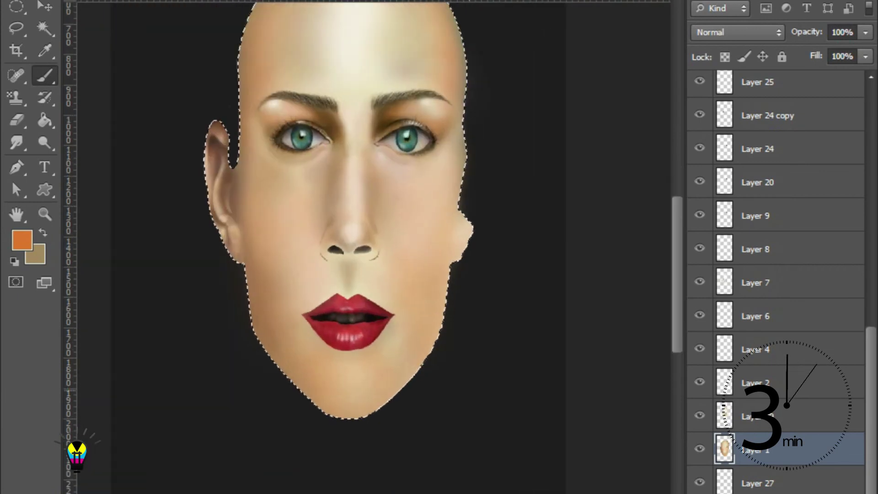
key(ctrl+minus)
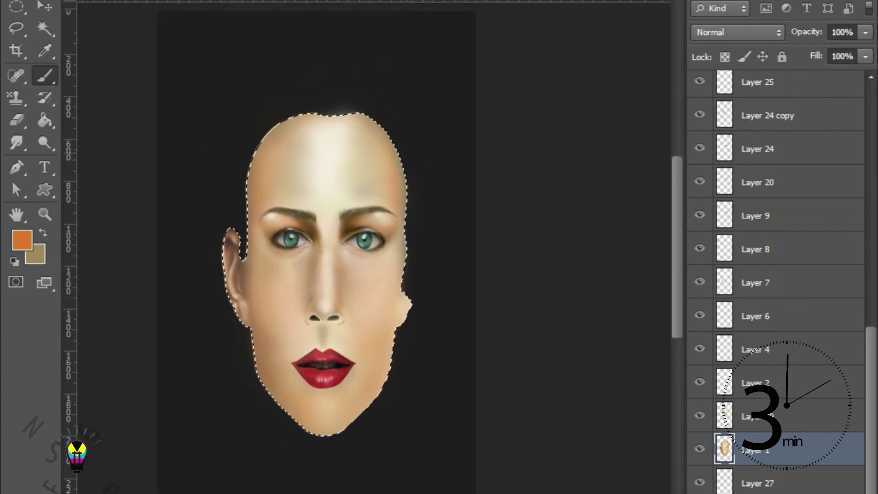
key(ctrl+plus)
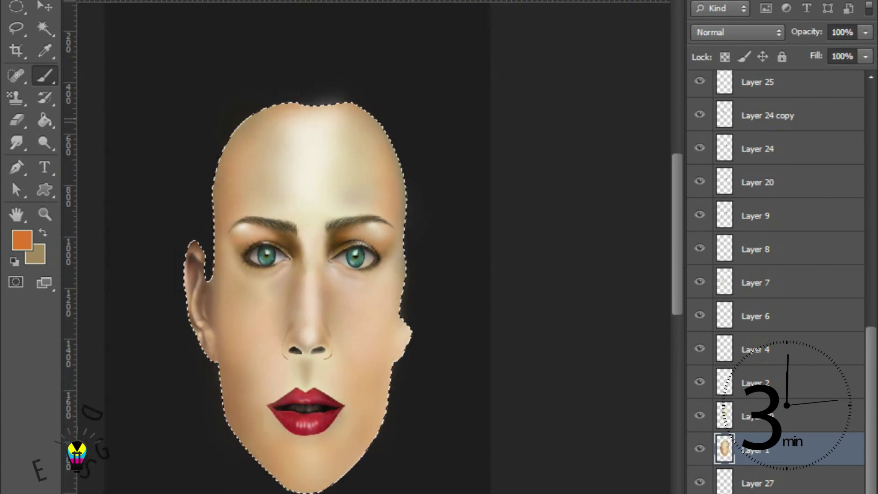
key(ctrl+minus)
key(ctrl+plus)
key(ctrl+plus)
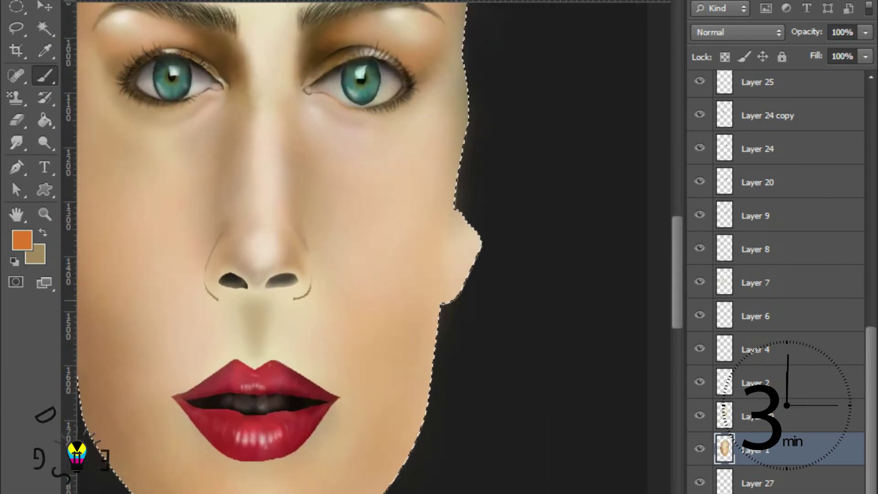
scroll(274, 247, up, 3)
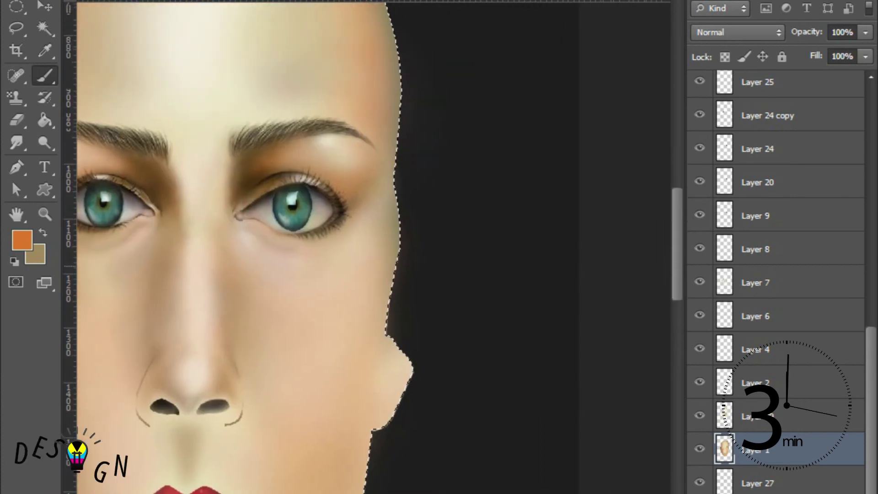
key(ctrl+minus)
key(ctrl+minus)
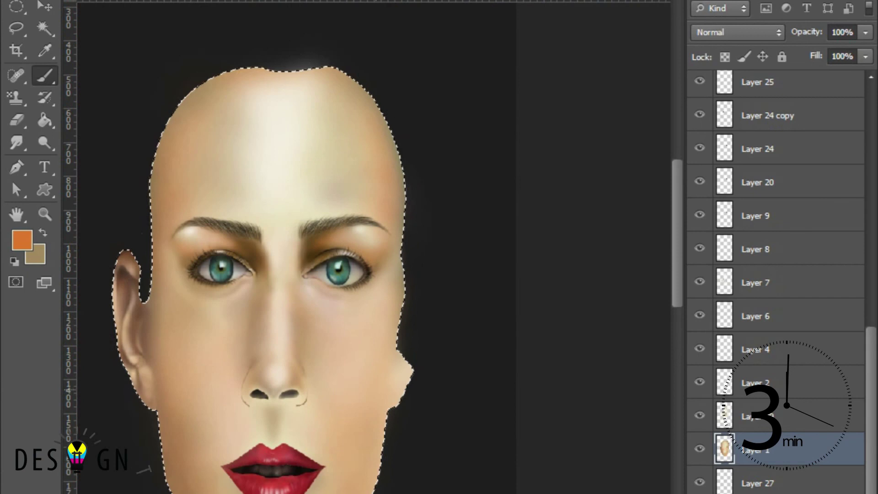
key(ctrl+plus)
key(ctrl+minus)
Check the brush size and hardness, then shift the foreground colour's hue toward orange.
right_click(227, 249)
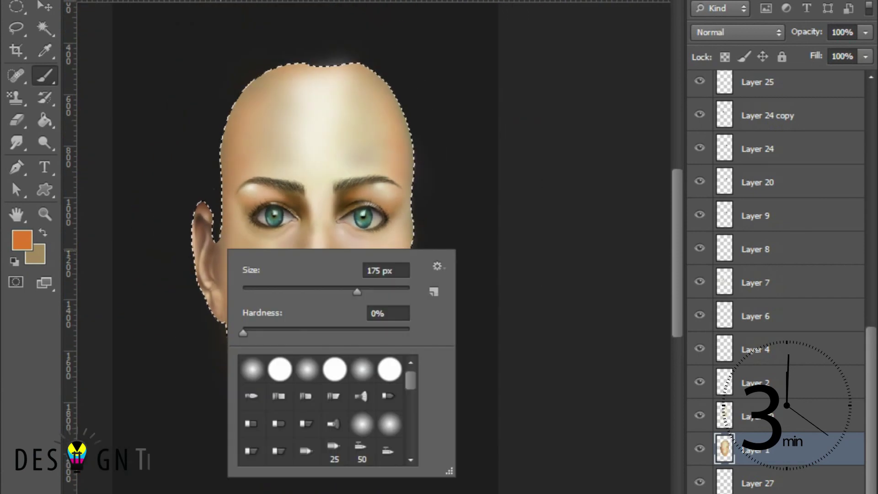
click(22, 240)
mouse_move(528, 247)
mouse_down()
mouse_move(527, 229)
mouse_move(528, 251)
mouse_move(513, 244)
mouse_up()
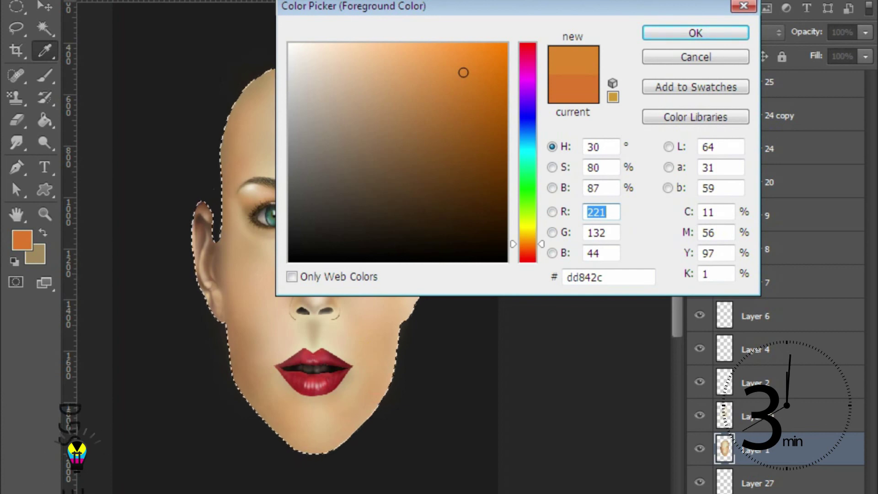
Darken the new paint colour to a brown and accept it.
mouse_move(433, 159)
mouse_down()
mouse_move(460, 107)
mouse_move(445, 161)
mouse_move(455, 152)
mouse_up()
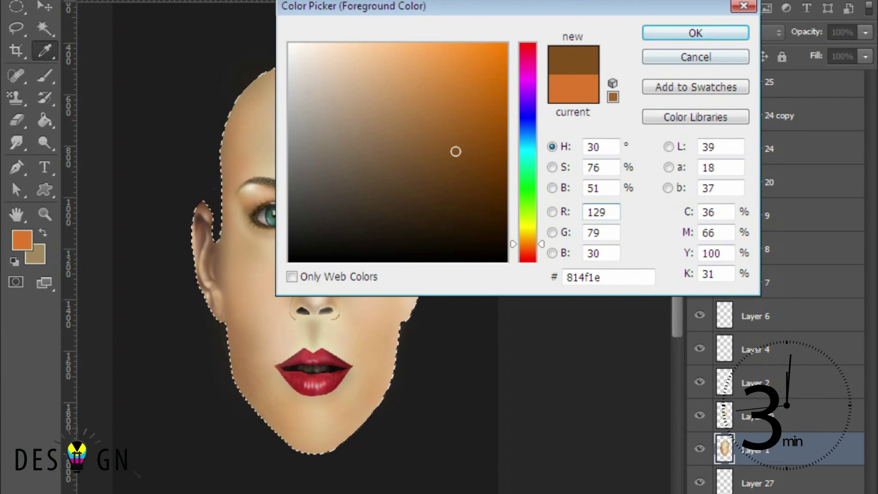
click(695, 33)
key(ctrl+plus)
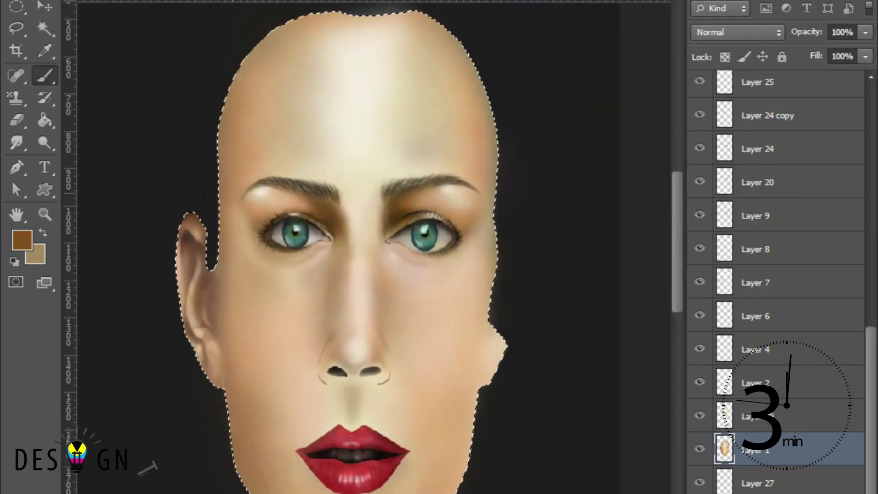
key(ctrl+minus)
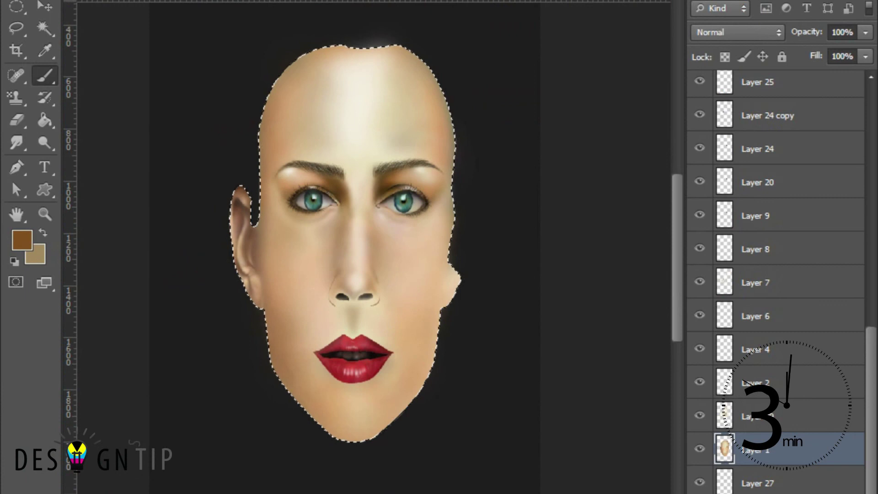
key(ctrl+plus)
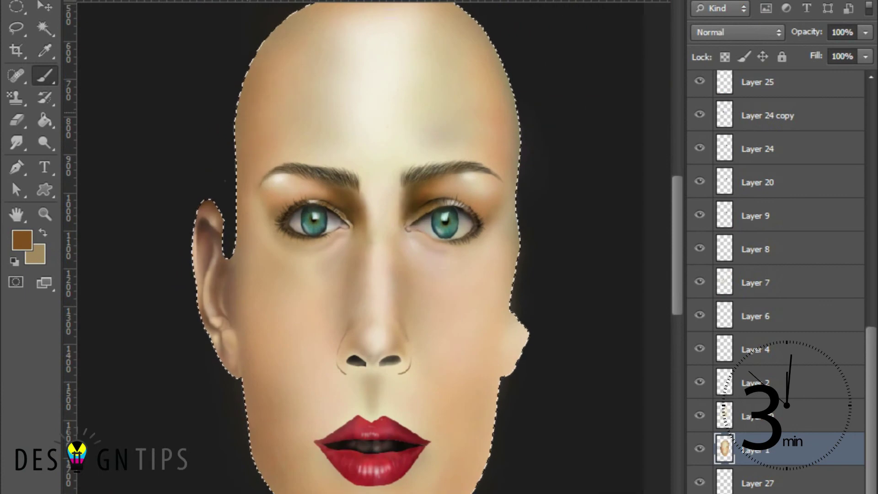
key(ctrl+minus)
key(ctrl+minus)
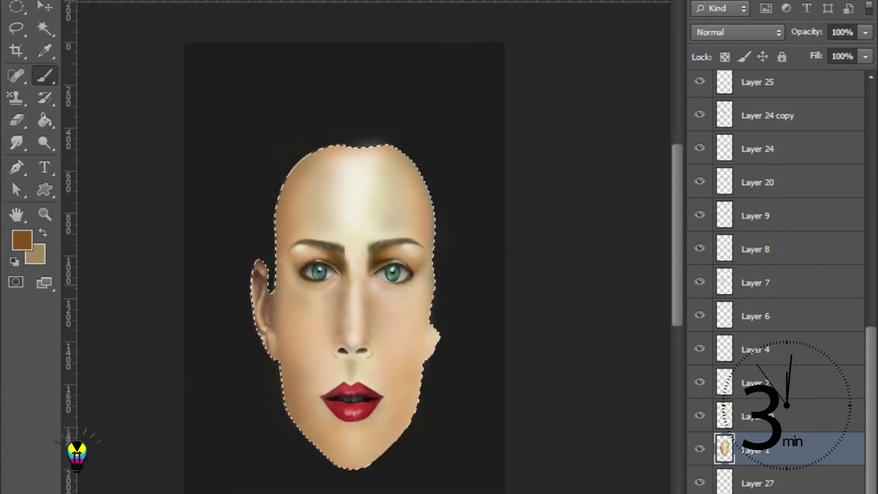
key(ctrl+plus)
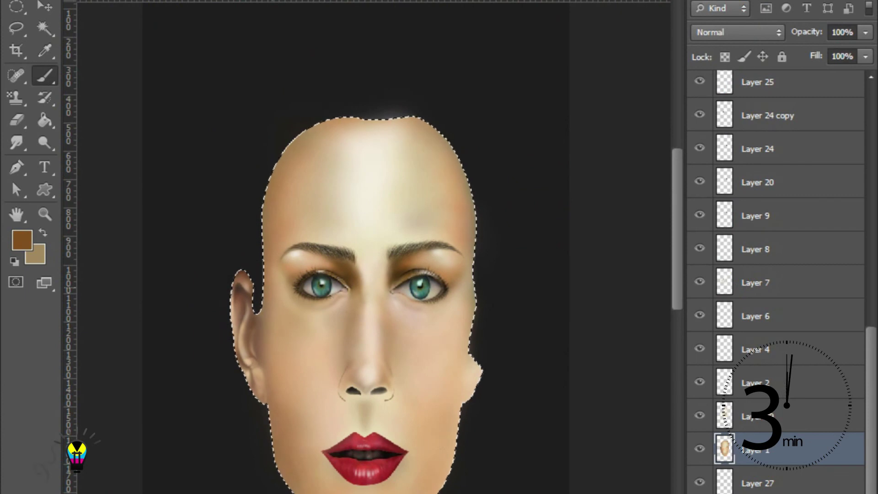
Paint soft brown shading over the cheeks and jawline inside the face selection on Layer 1.
scroll(365, 247, down, 3)
key(ctrl+plus)
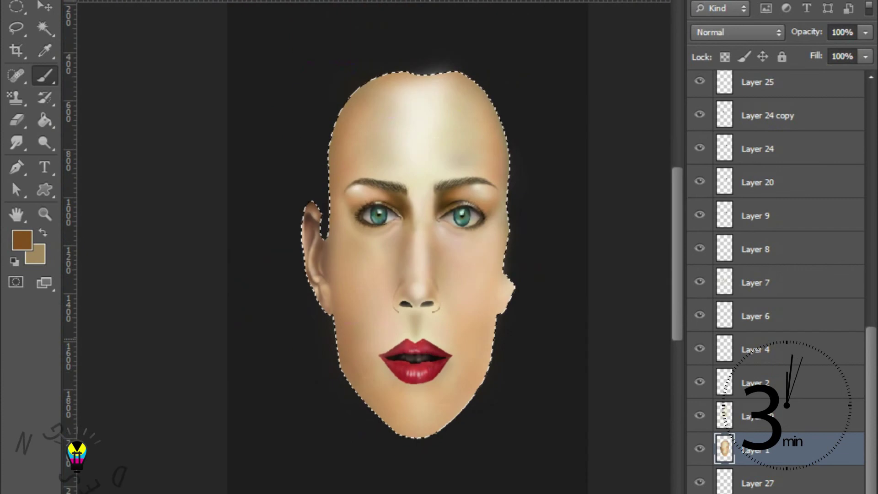
key(ctrl+plus)
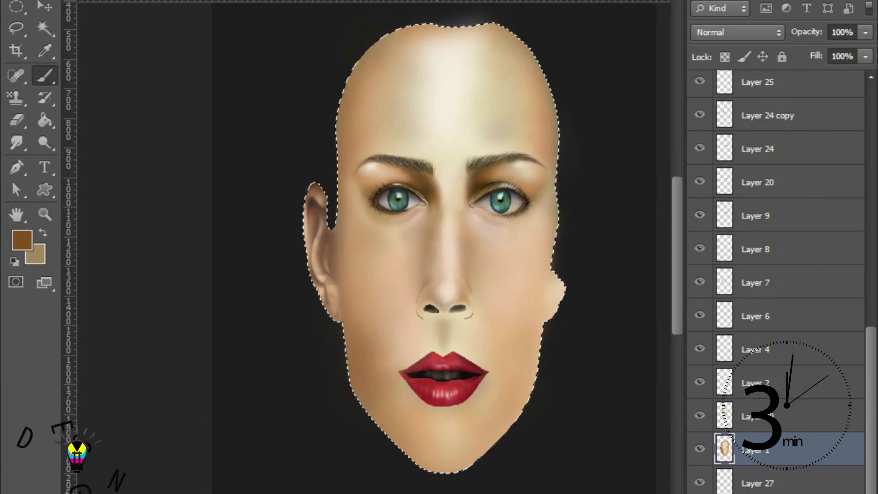
key(ctrl+plus)
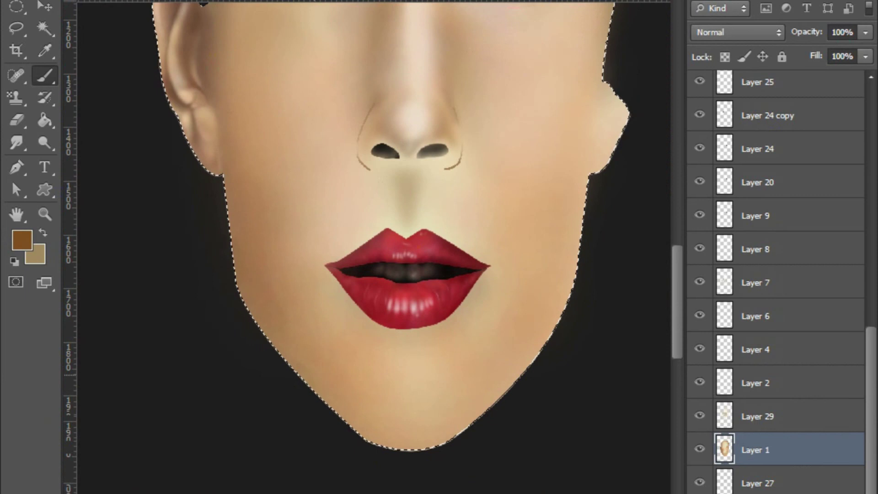
key(ctrl+minus)
key(ctrl+plus)
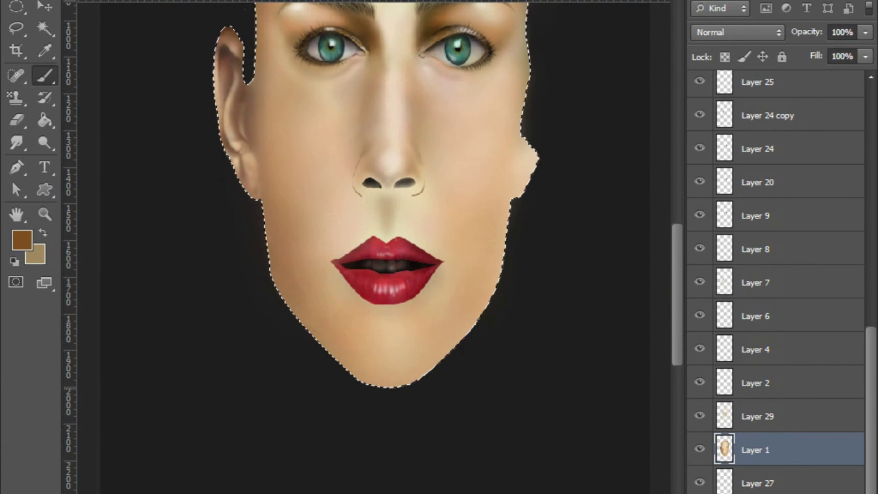
key(ctrl+minus)
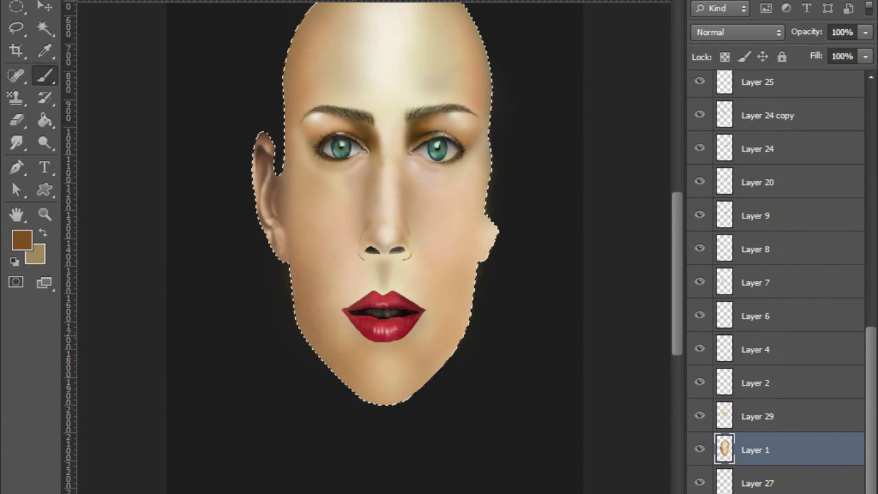
scroll(353, 331, up, 2)
scroll(352, 331, up, 2)
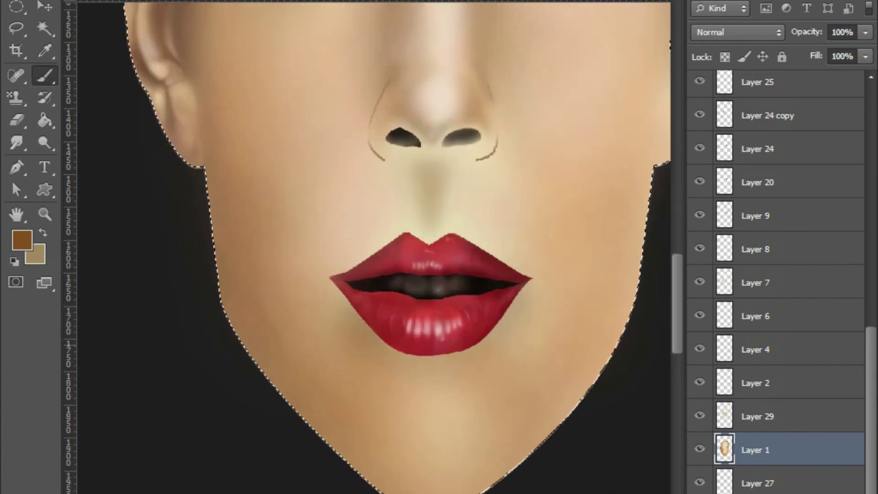
scroll(353, 331, down, 2)
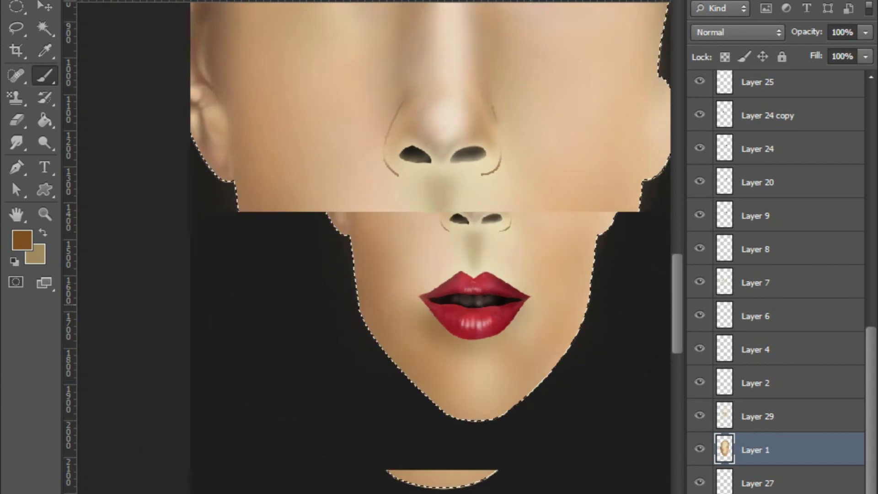
scroll(353, 331, down, 2)
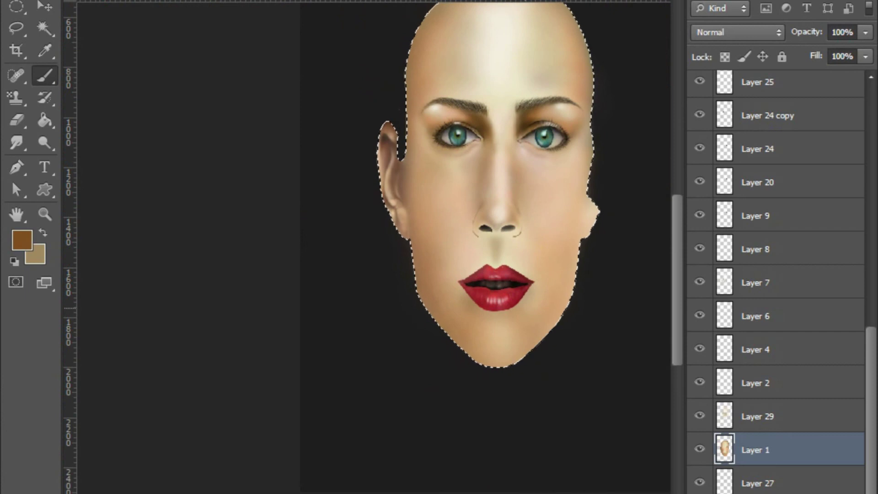
scroll(564, 291, up, 2)
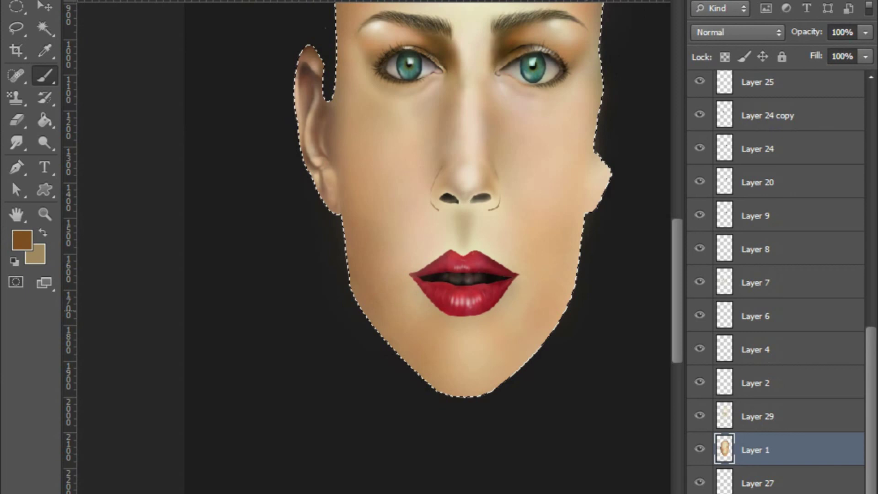
scroll(581, 361, up, 2)
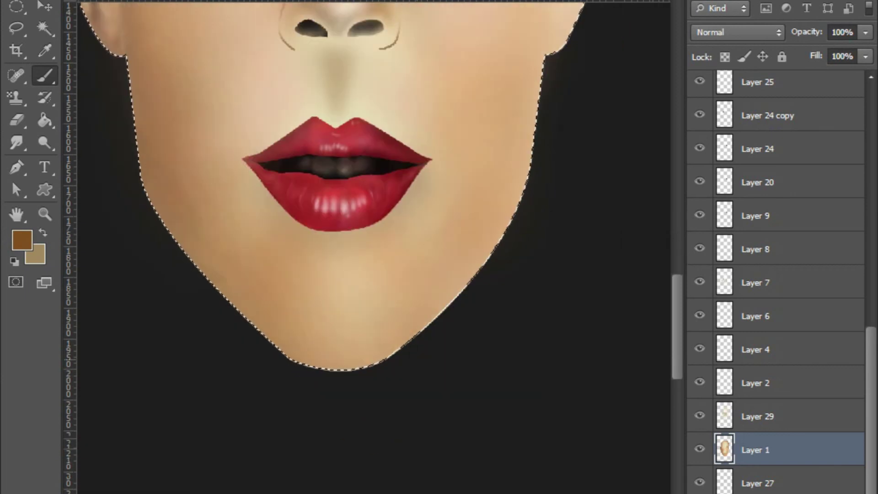
scroll(417, 297, down, 2)
scroll(447, 247, up, 1)
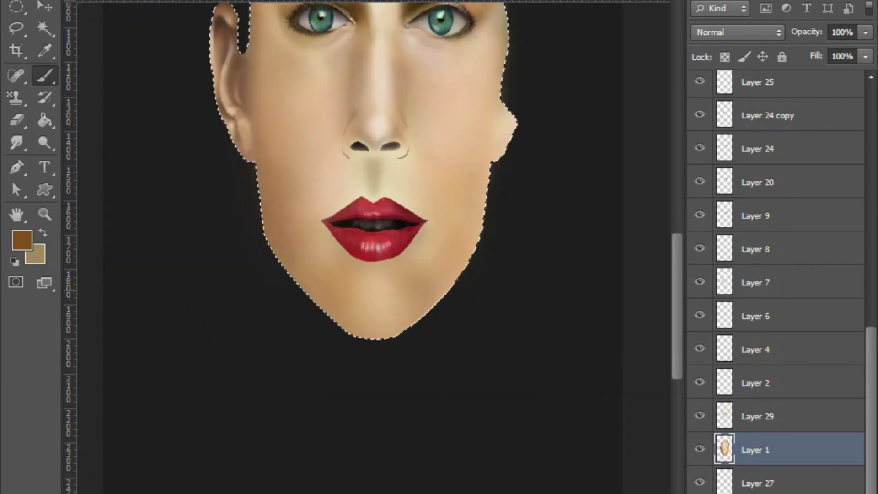
scroll(447, 248, up, 1)
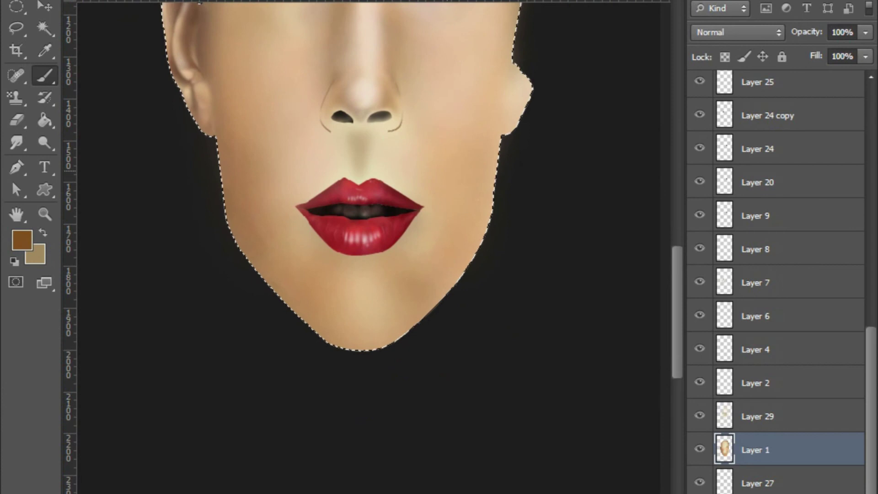
Brush darker brown shading along the right jaw and cheek edge.
drag(489, 173, 450, 270)
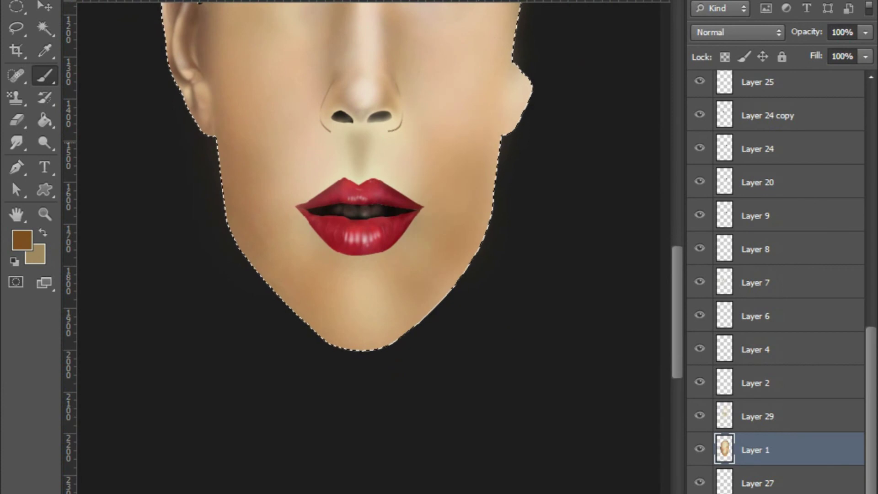
scroll(361, 247, down, 2)
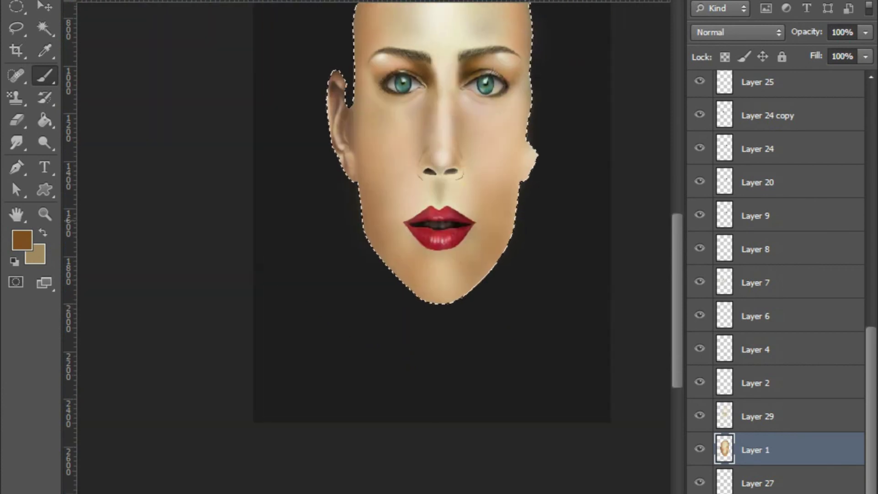
scroll(362, 247, up, 1)
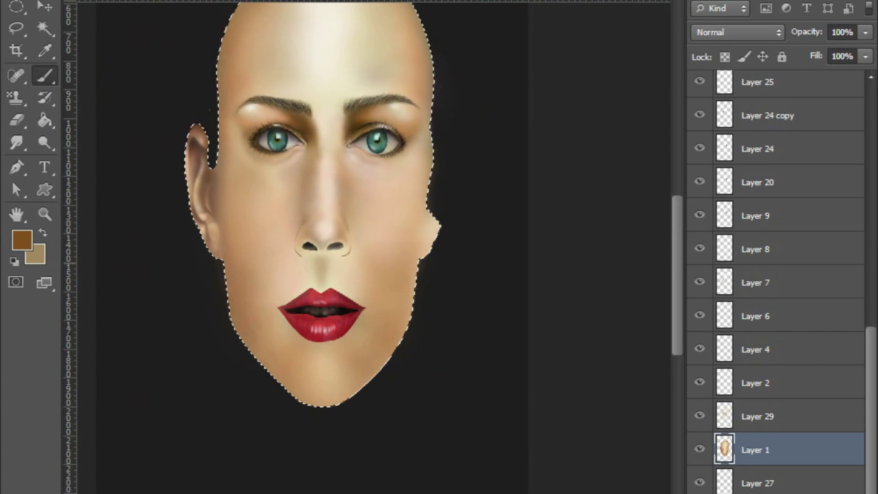
scroll(361, 247, down, 1)
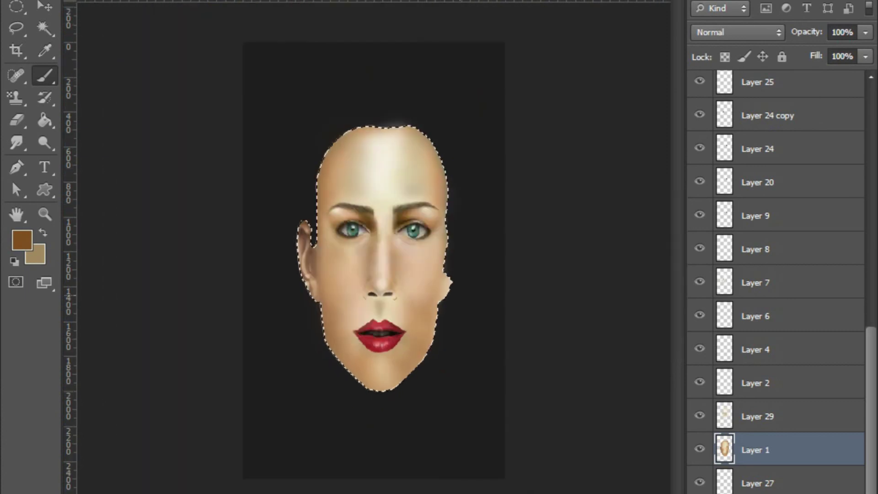
scroll(452, 266, up, 2)
scroll(453, 266, up, 1)
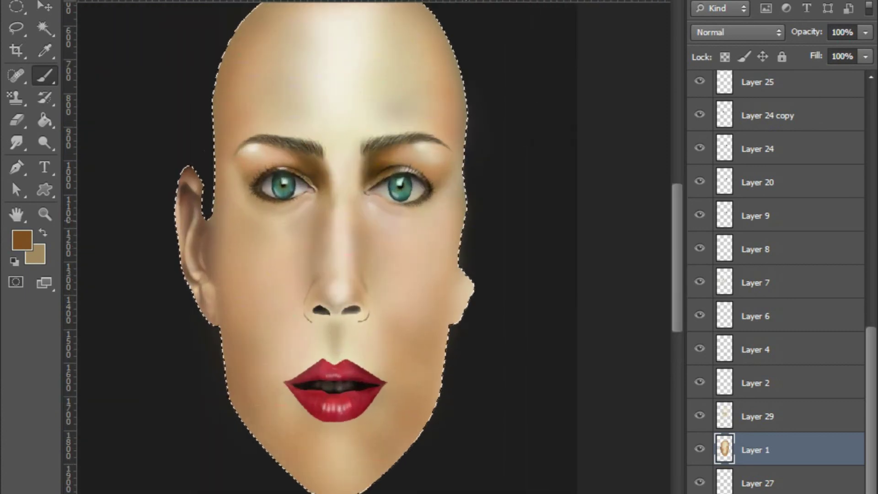
scroll(452, 265, up, 2)
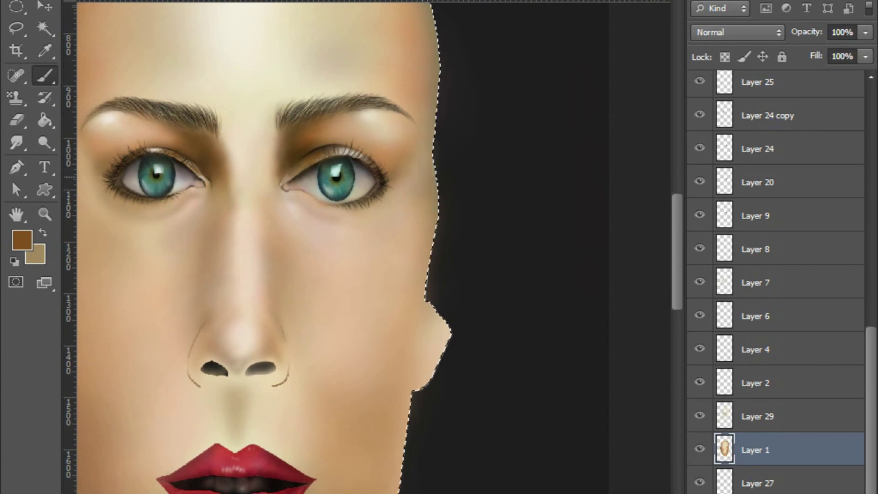
scroll(489, 245, down, 2)
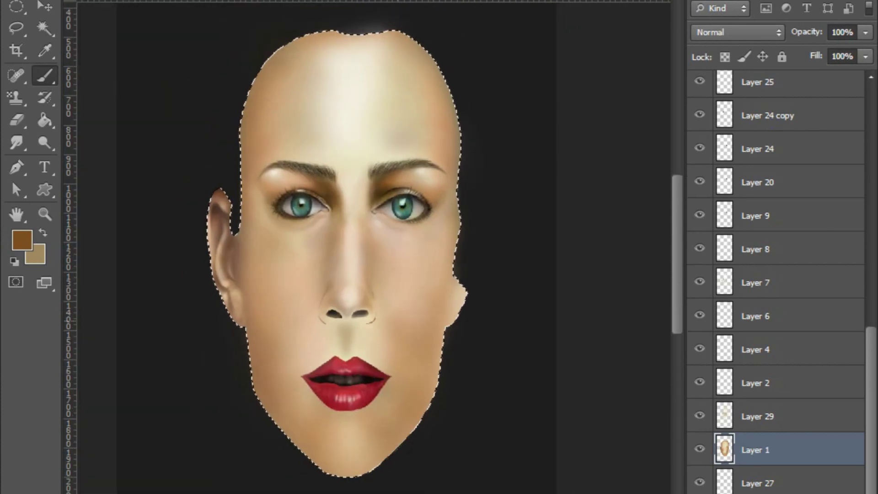
scroll(436, 264, down, 1)
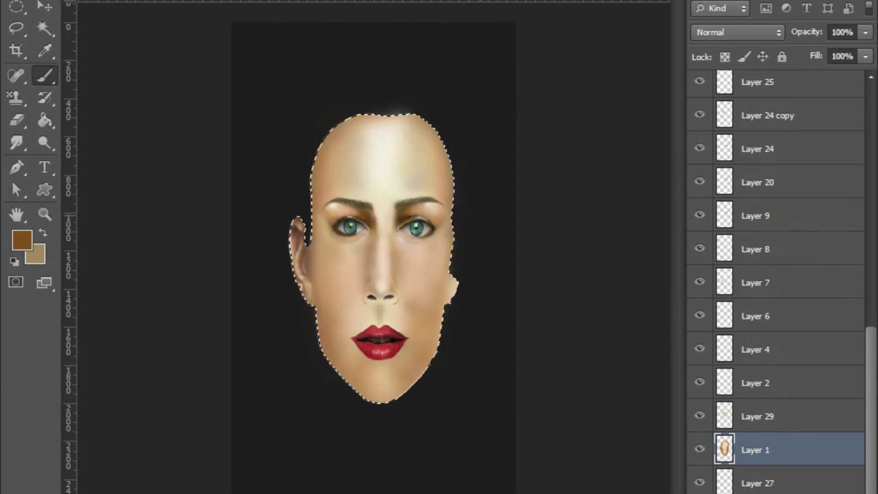
scroll(437, 264, down, 1)
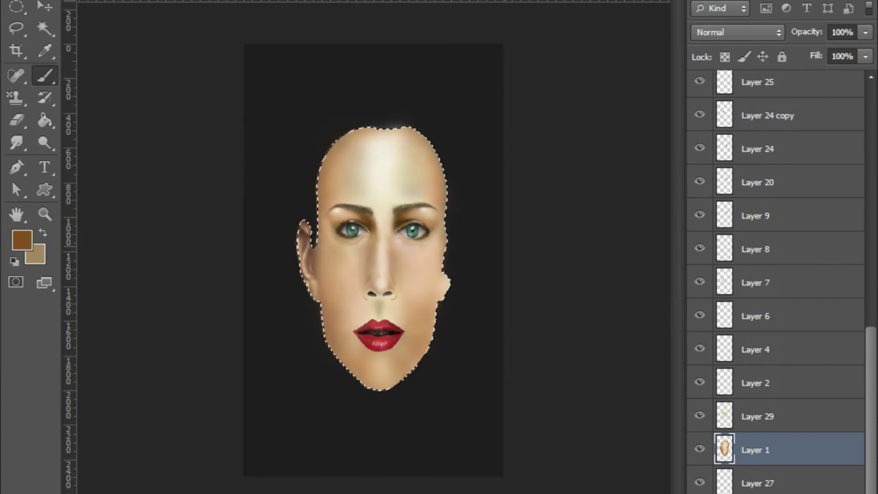
scroll(408, 319, up, 1)
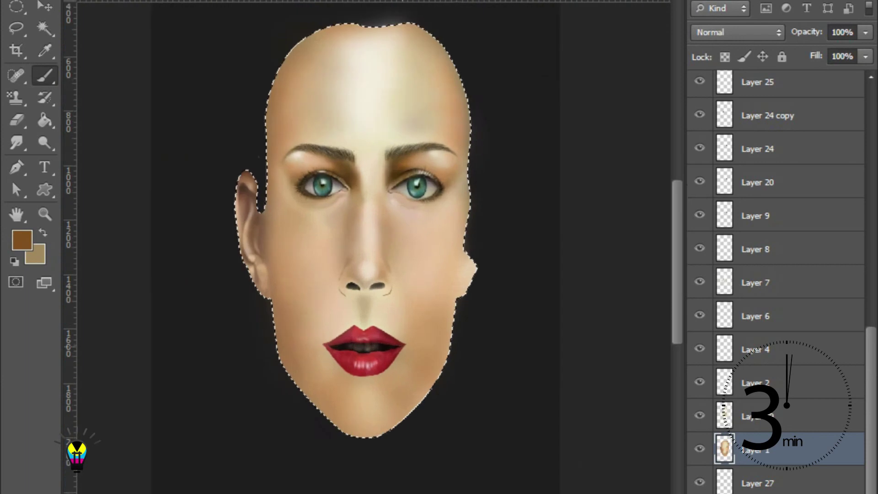
scroll(518, 424, up, 1)
scroll(458, 323, down, 1)
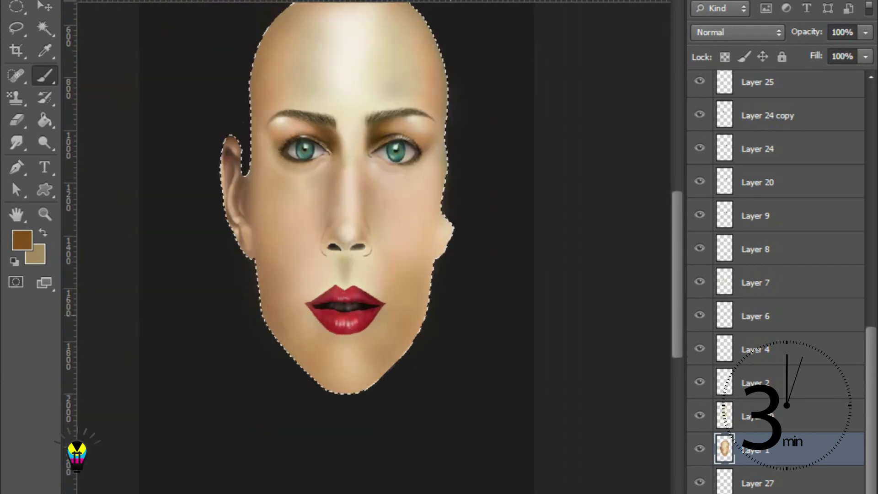
scroll(434, 336, down, 1)
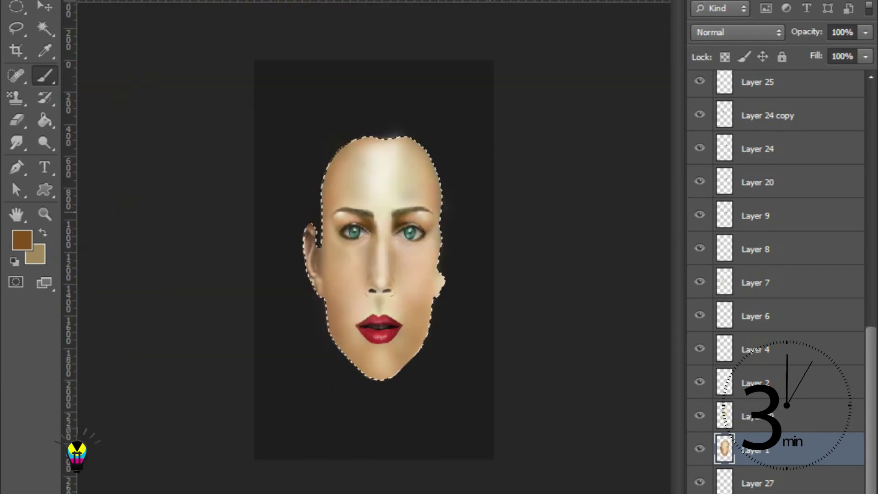
scroll(389, 206, up, 1)
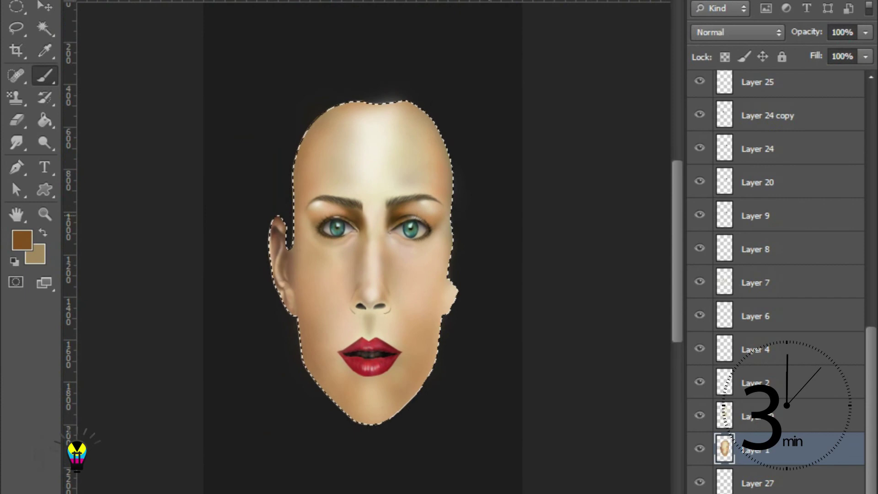
Deselect the face outline with Ctrl+D.
key(ctrl+d)
scroll(366, 256, down, 1)
scroll(373, 256, up, 1)
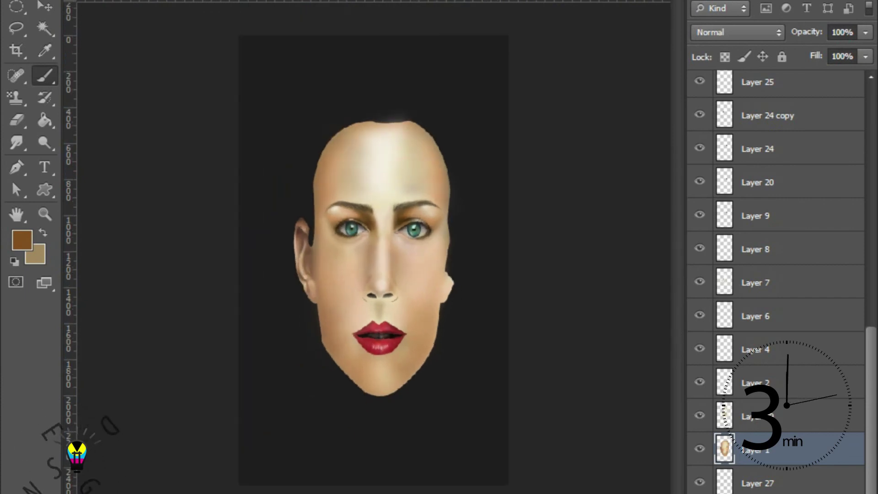
Set the foreground colour to light beige e7d2ae and return to the Brush.
click(22, 240)
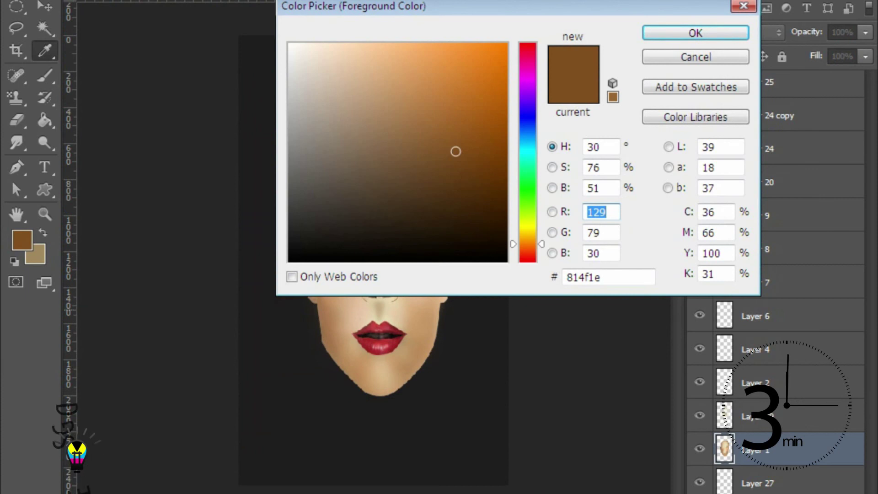
click(379, 379)
click(695, 33)
key(b)
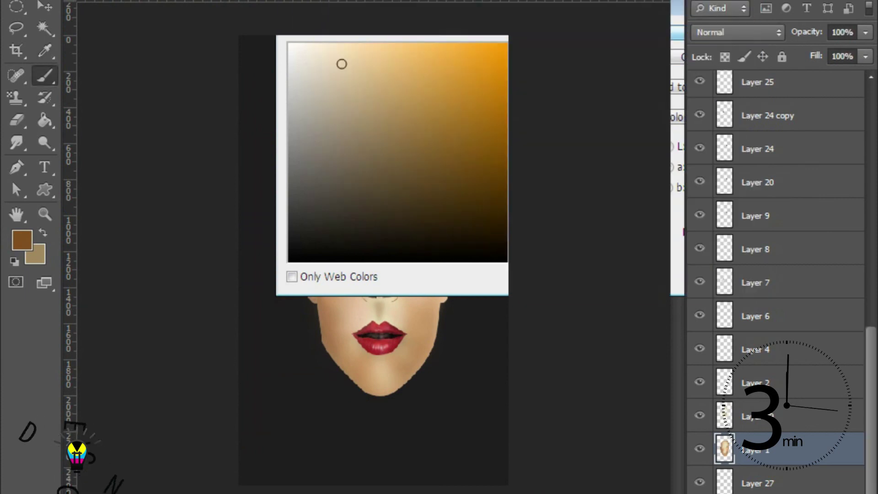
scroll(302, 228, up, 2)
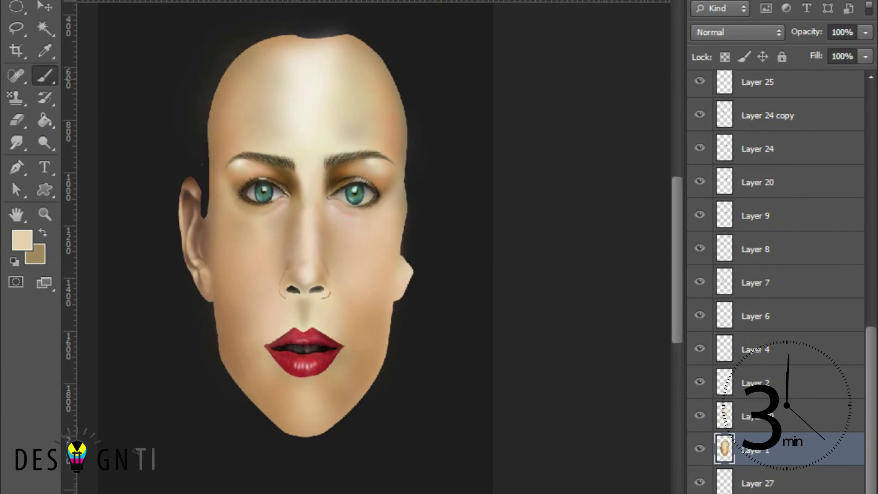
ctrl+click(724, 448)
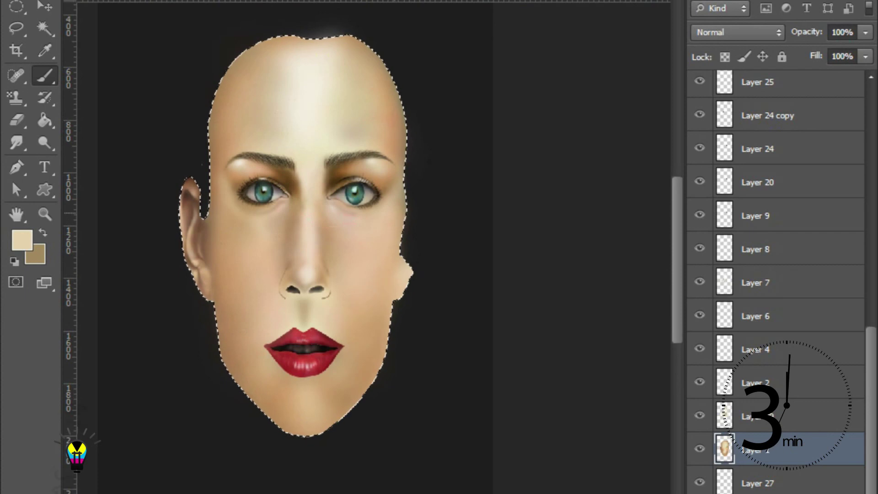
key(ctrl+plus)
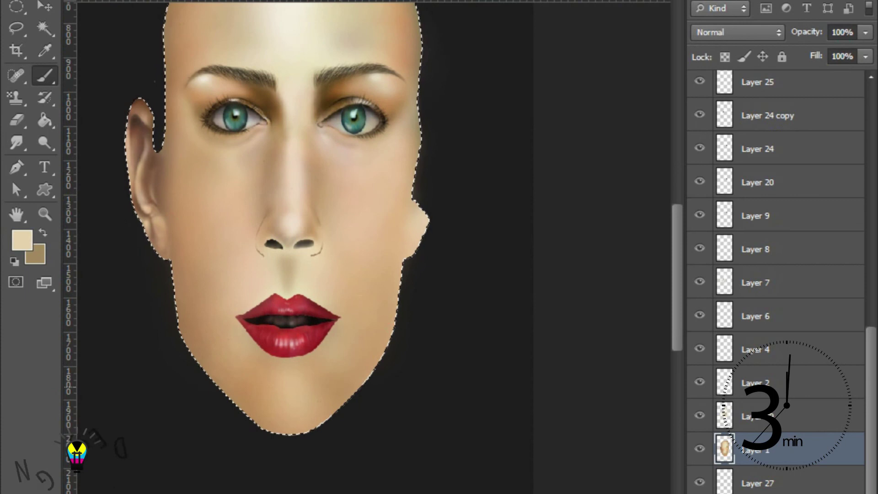
key(ctrl+minus)
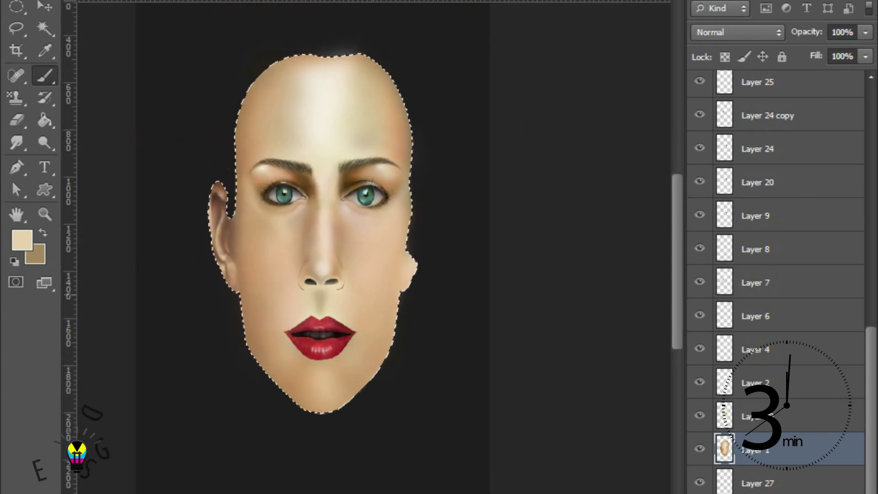
key(ctrl+plus)
key(ctrl+minus)
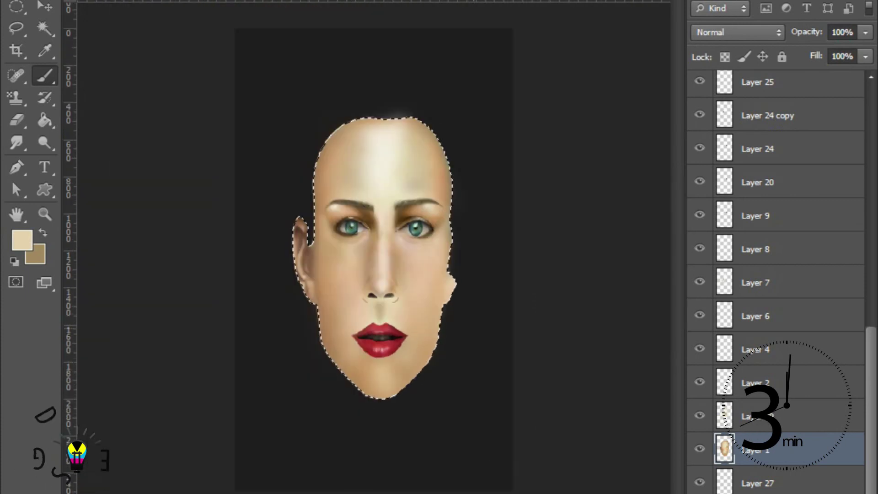
key(ctrl+plus)
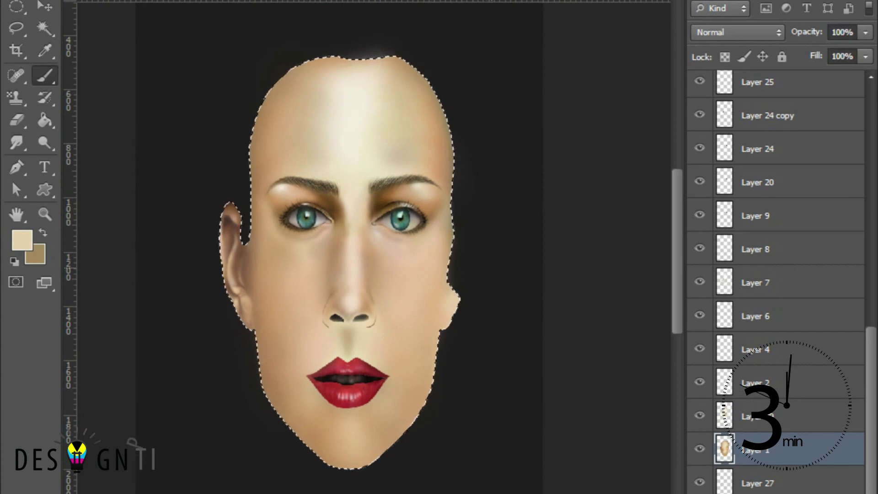
key(ctrl+d)
key(ctrl+minus)
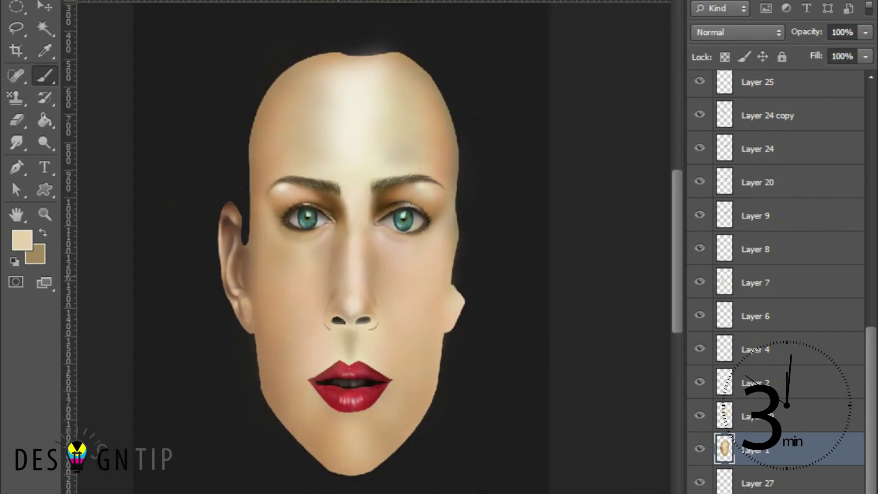
key(ctrl+plus)
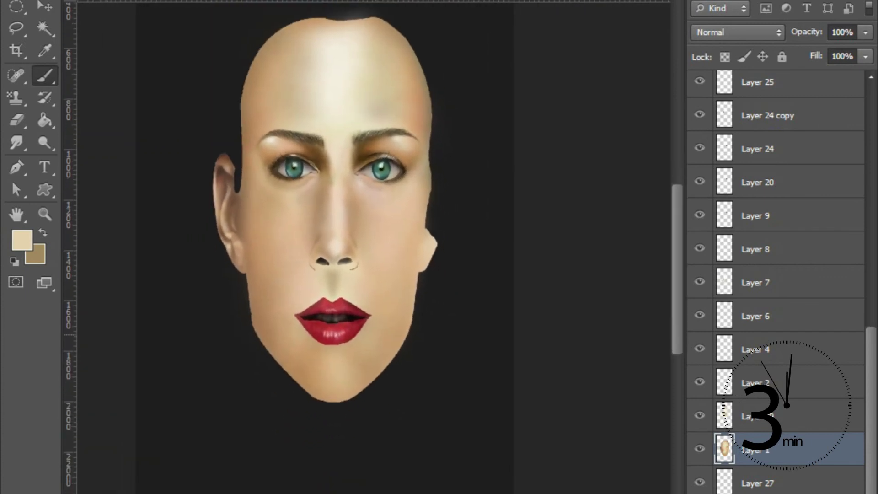
key(ctrl+plus)
key(ctrl+plus)
key(ctrl+minus)
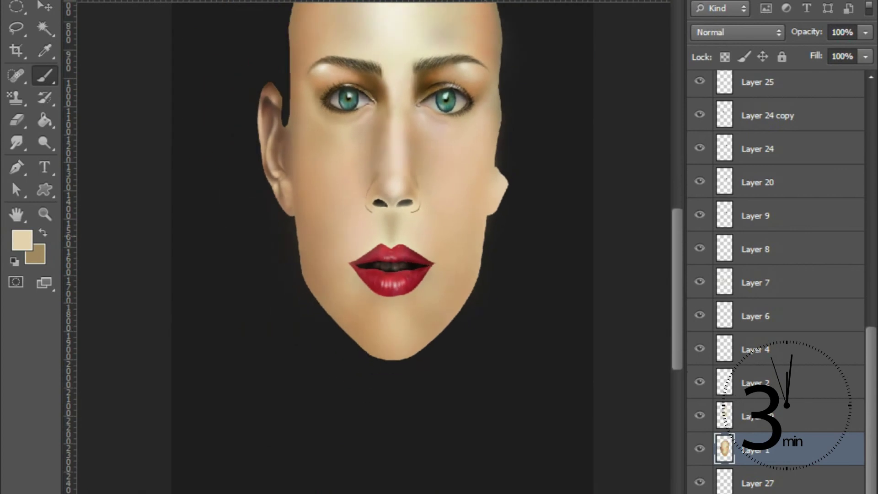
key(ctrl+minus)
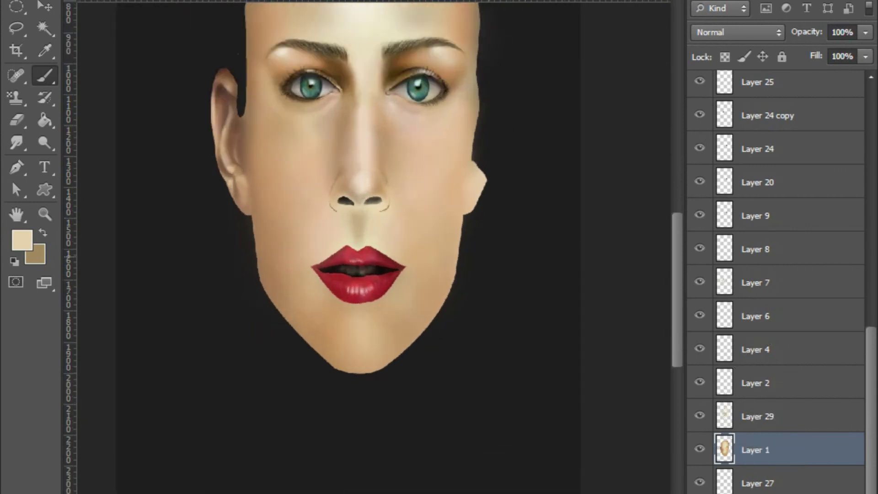
key(ctrl+minus)
key(ctrl+minus)
key(ctrl+plus)
key(ctrl+plus)
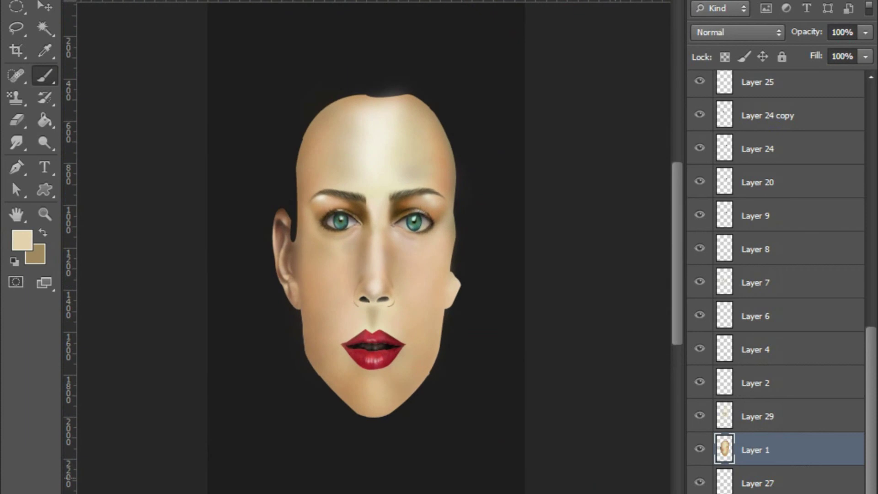